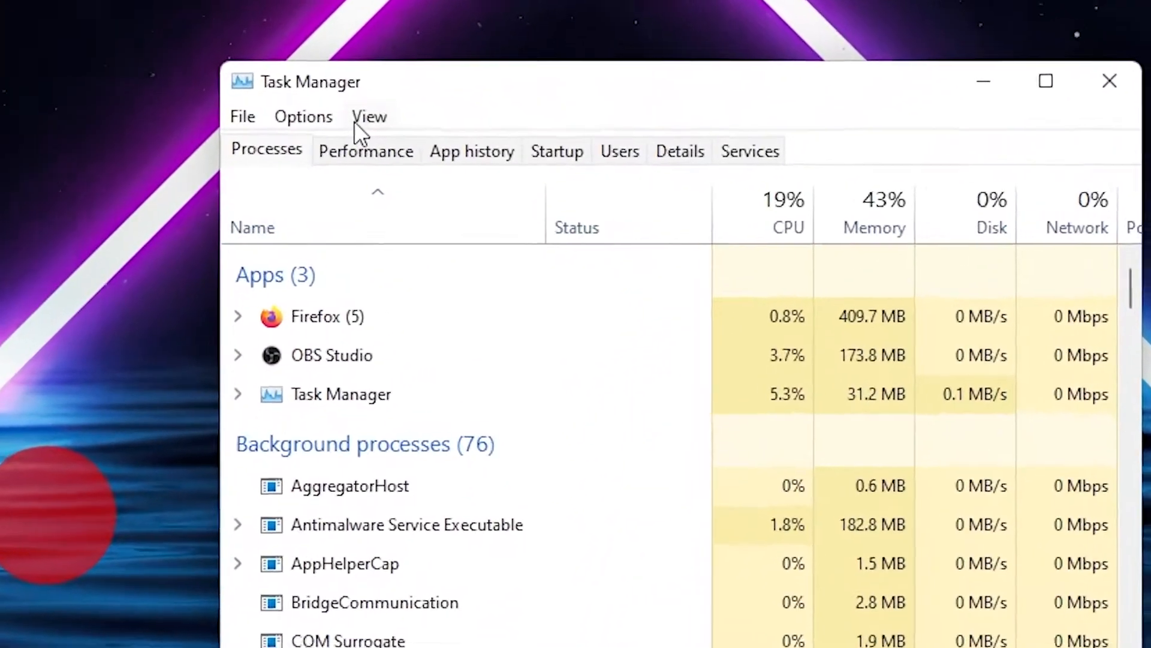
Open Control Panel by searching 'control panel' from Start
click(348, 149)
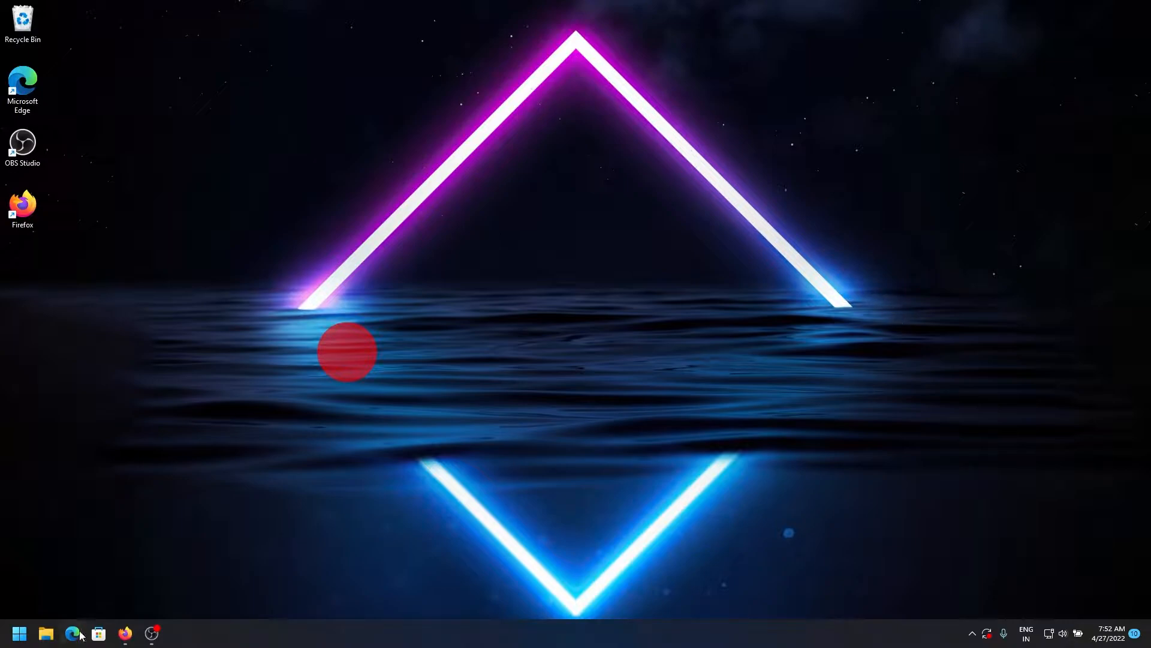
key(super)
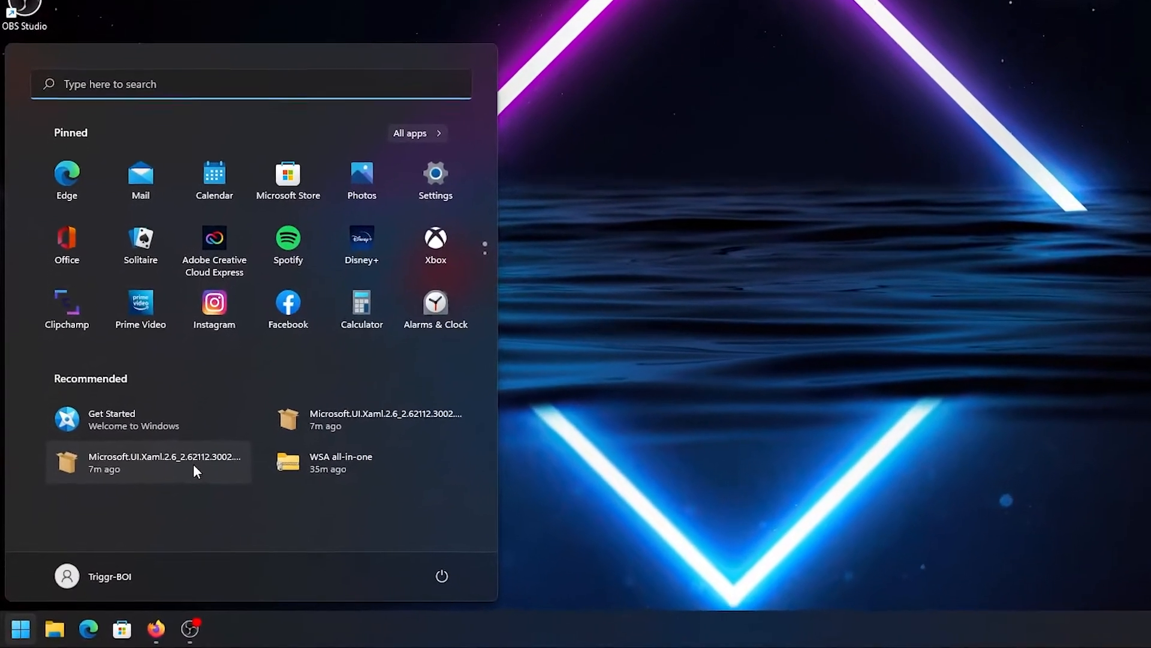
text(control panel)
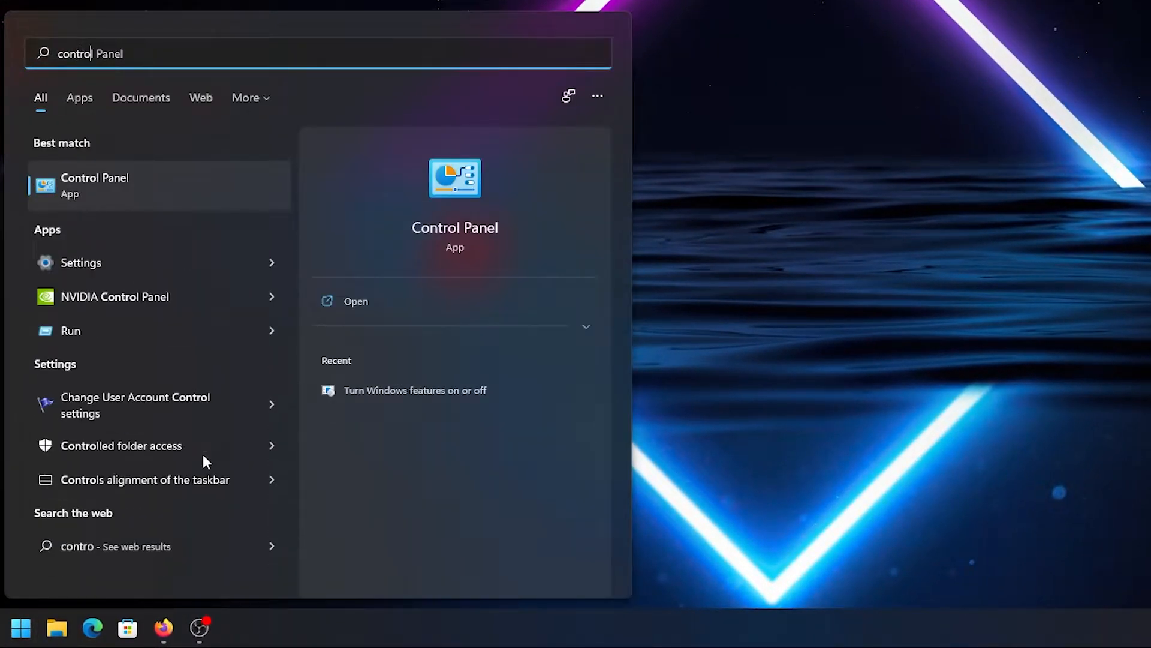
click(179, 168)
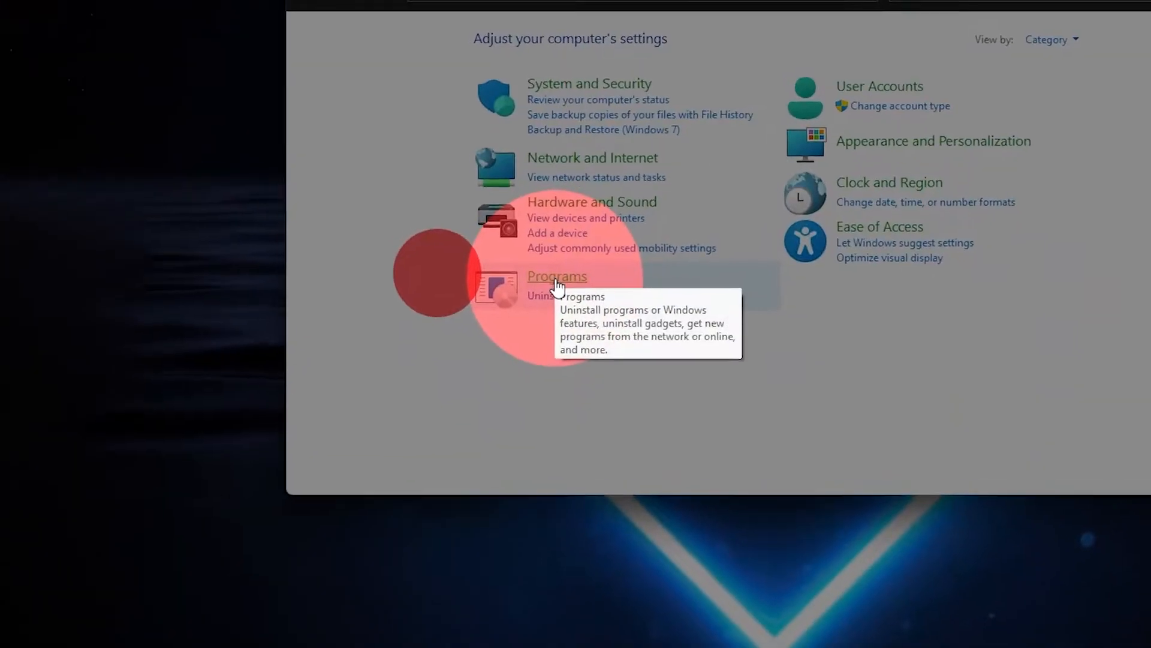
Tick Virtual Machine Platform under Programs > Turn Windows features on or off, and apply
click(573, 252)
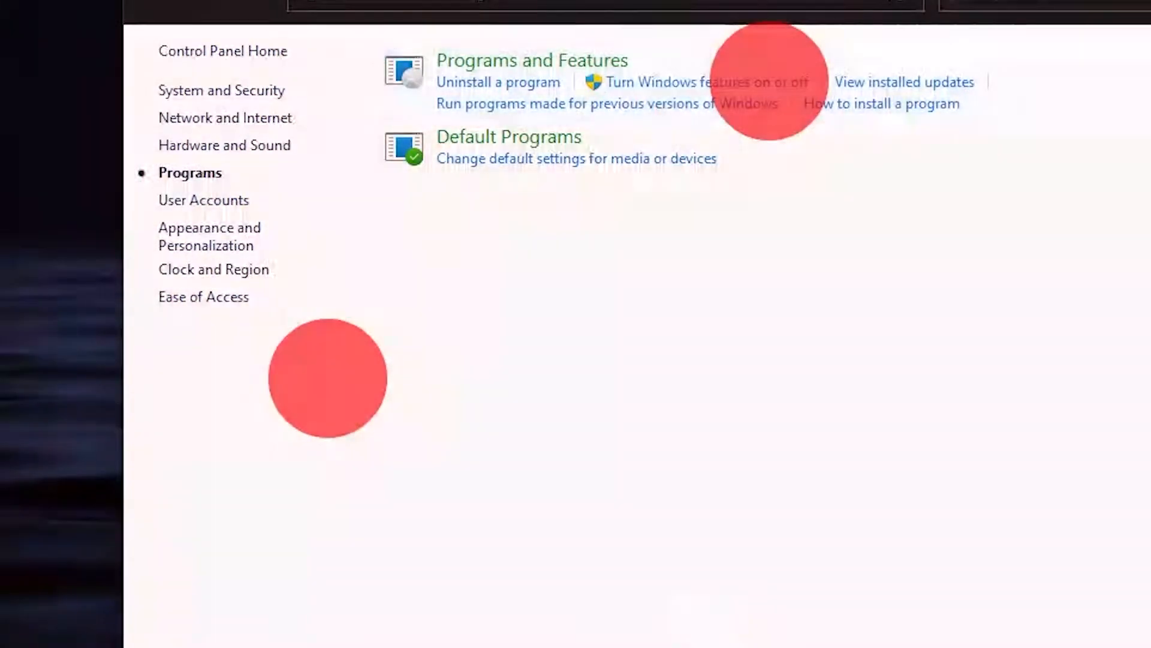
click(770, 81)
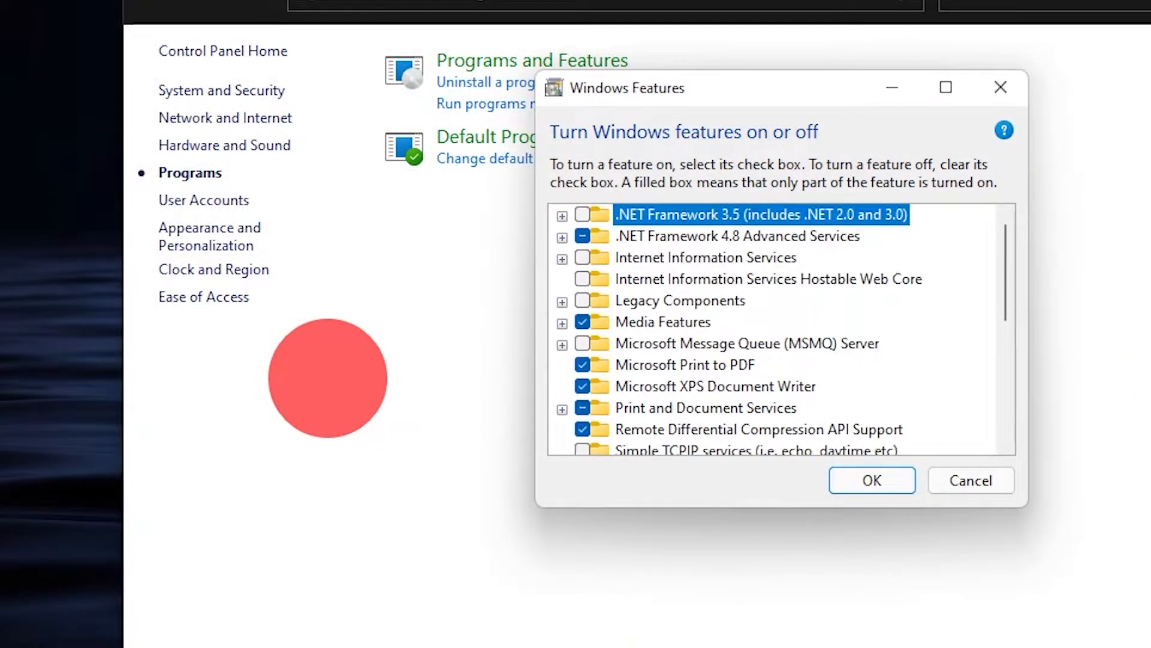
scroll(749, 348, down, 4)
click(581, 301)
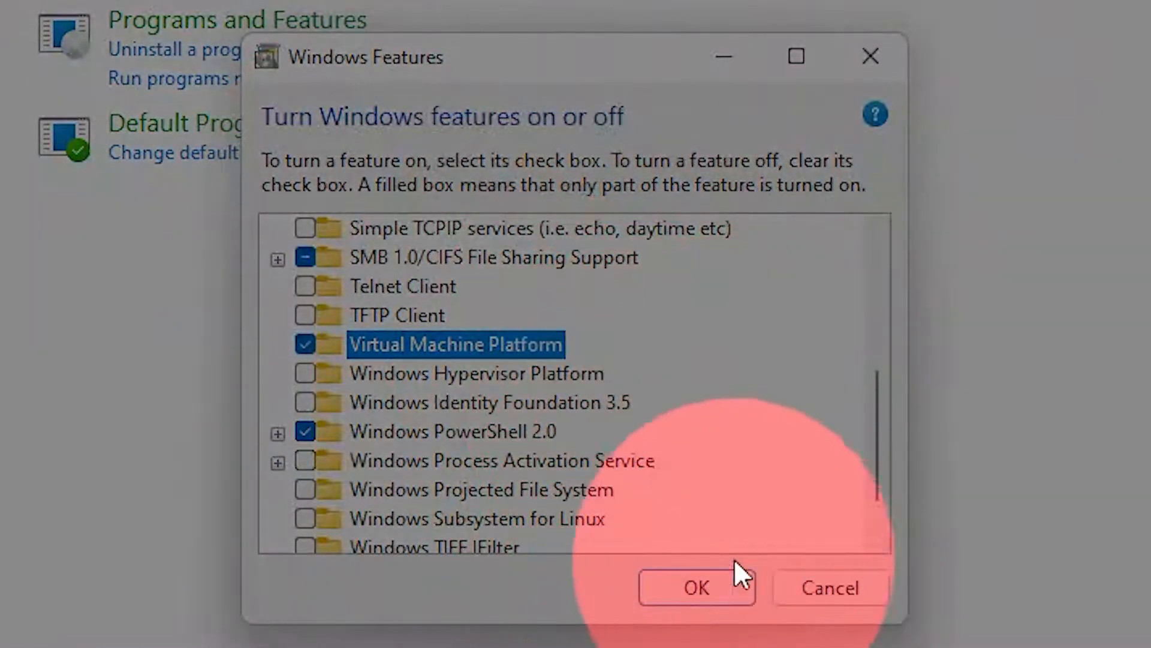
click(707, 590)
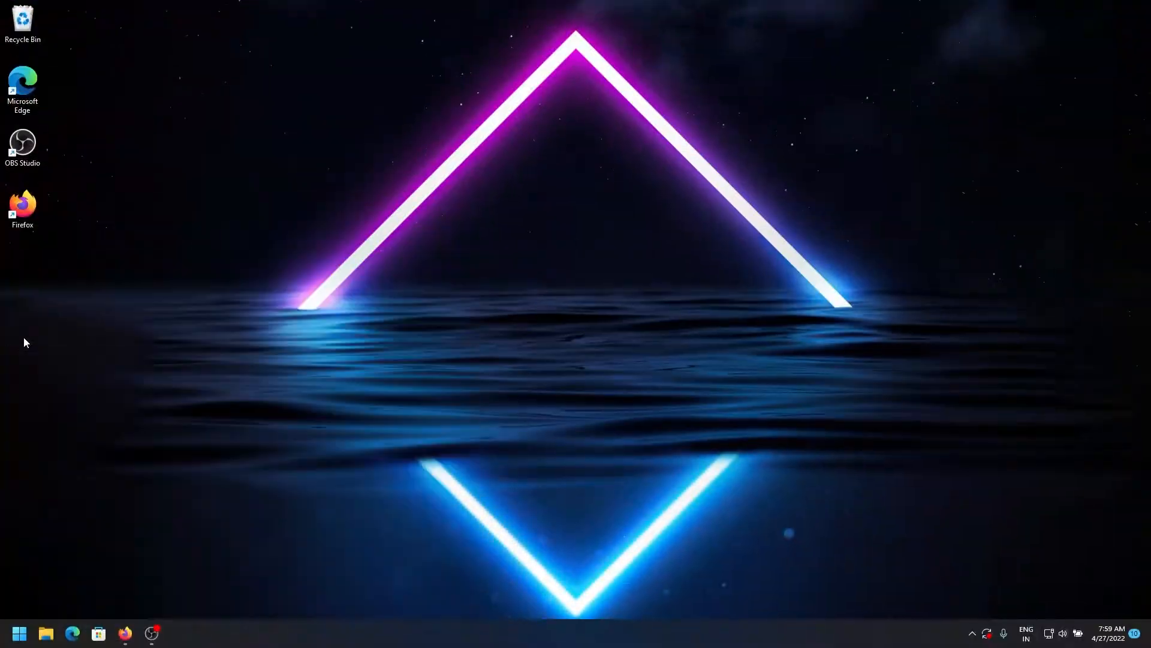
Turn Developer Mode On under Privacy & security > For developers and confirm the prompt
key(super+i)
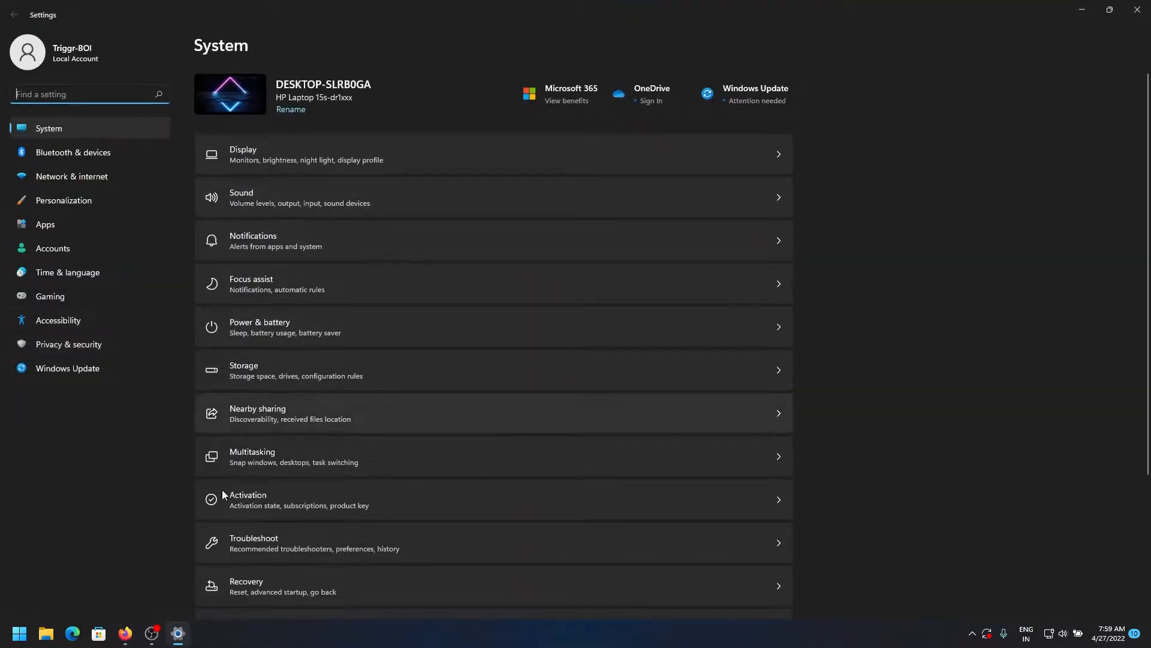
click(33, 352)
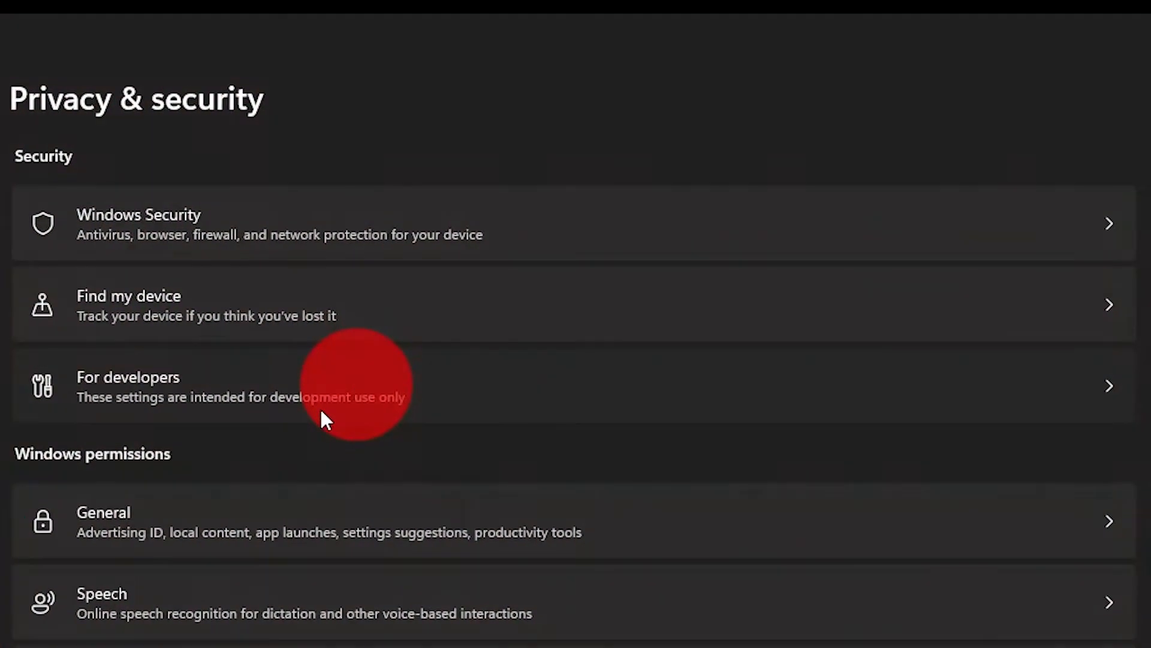
click(324, 418)
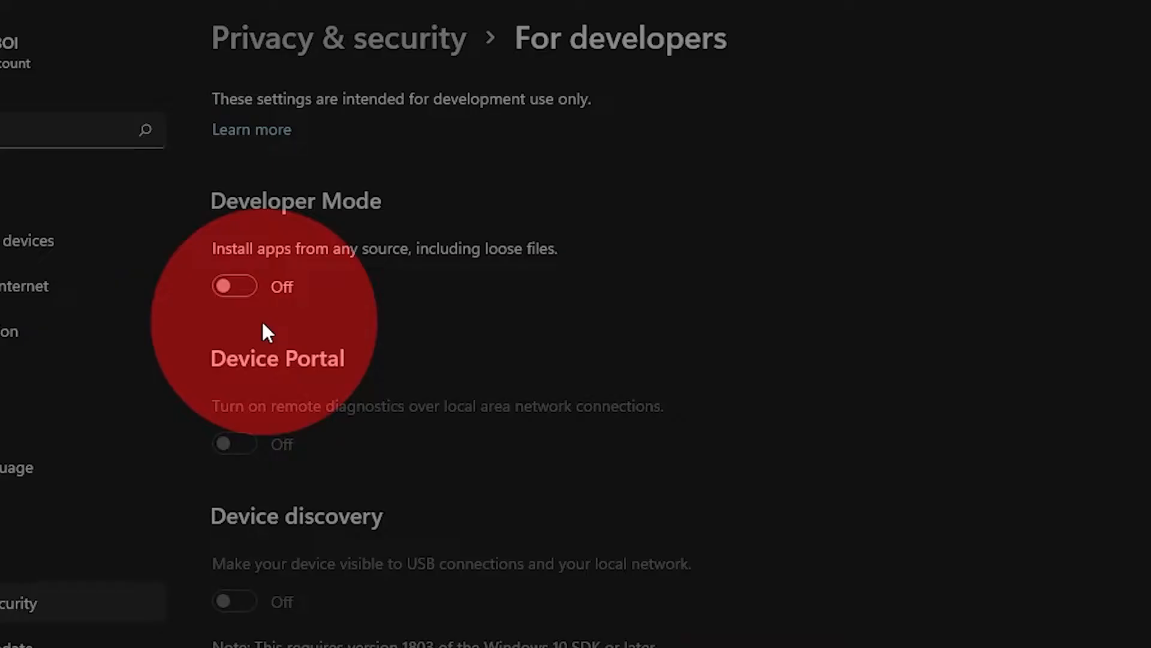
click(240, 286)
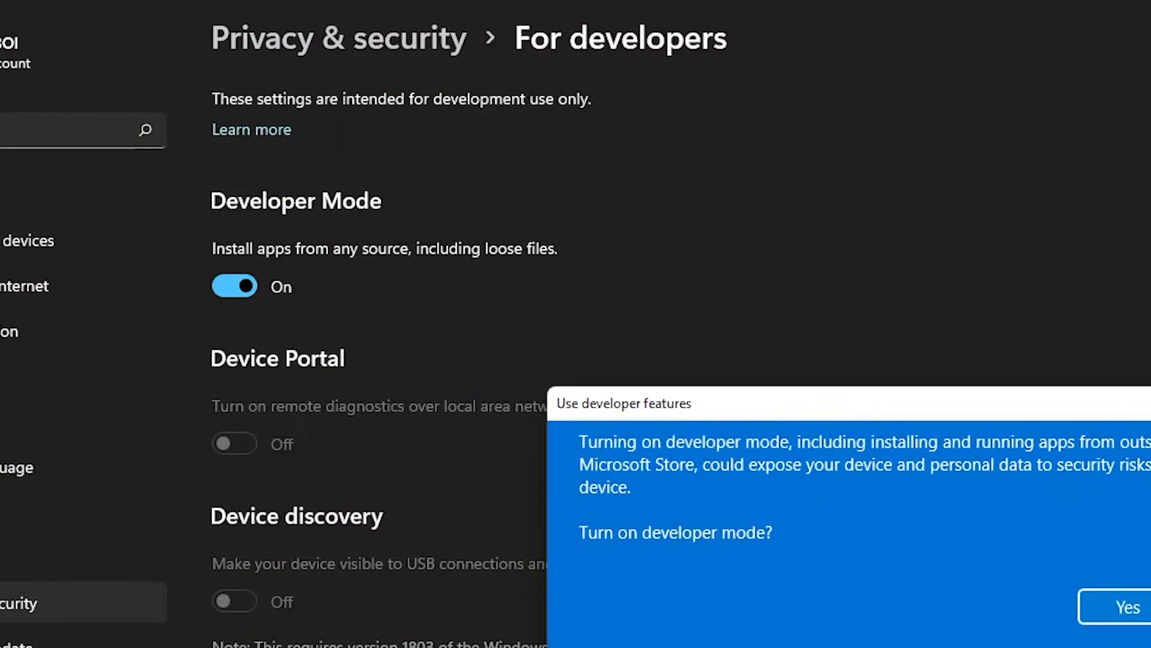
click(1116, 617)
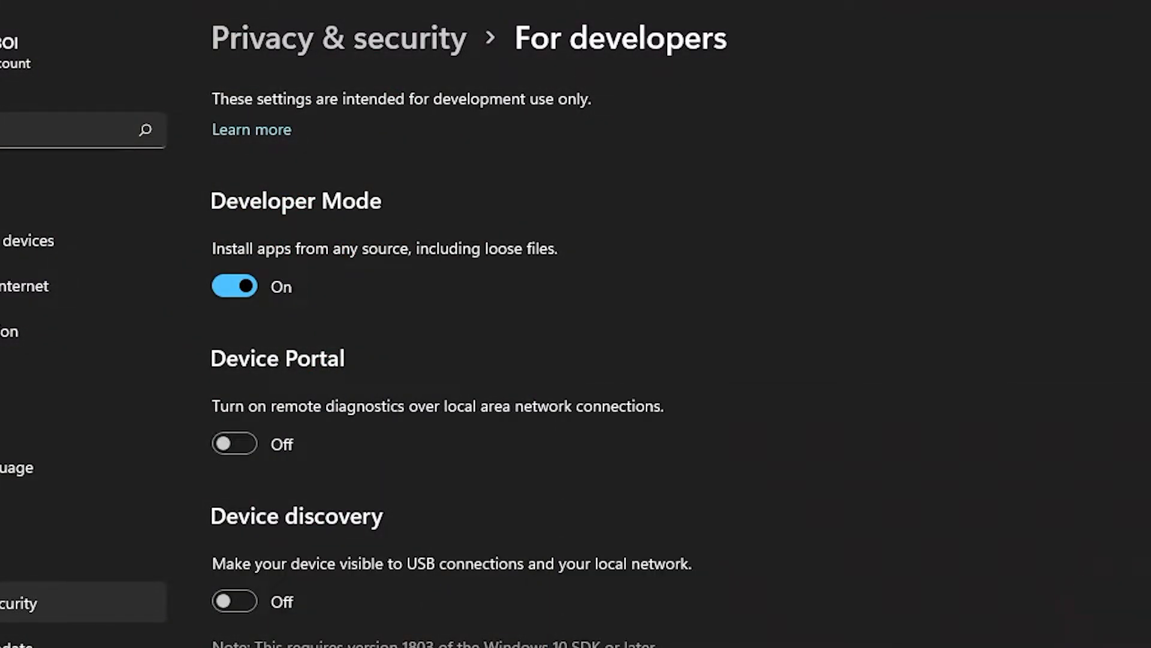
scroll(453, 364, down, 6)
scroll(454, 365, up, 6)
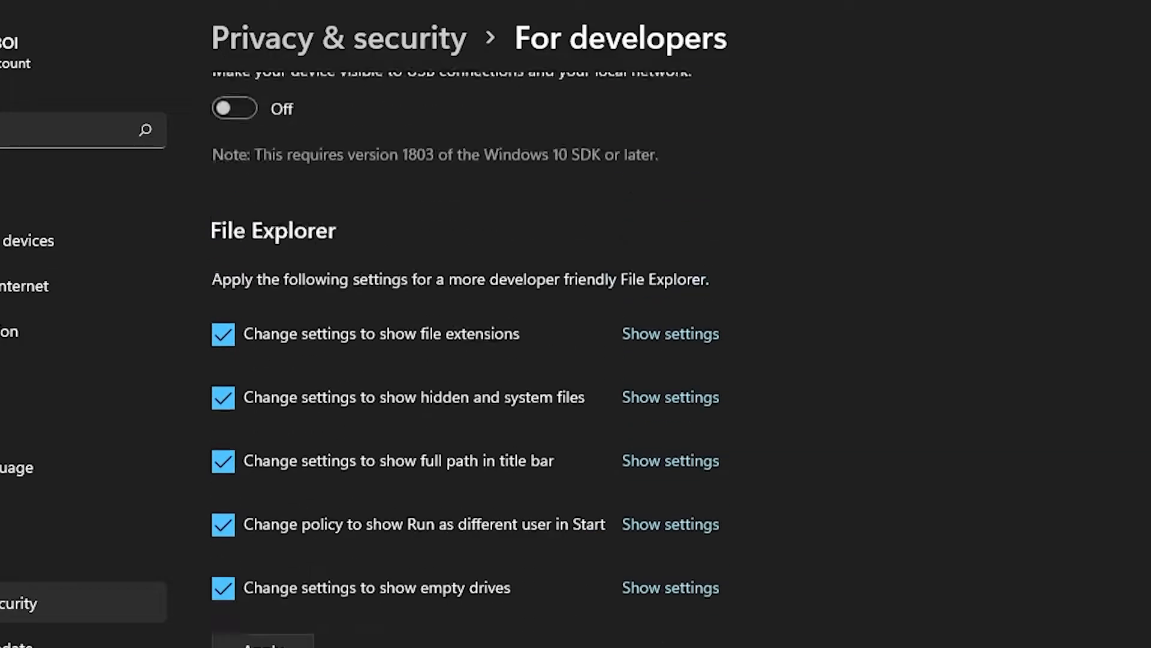
Download WSA all-in-one.zip from the description's Drive link, bypassing the virus-scan warning
click(1148, 2)
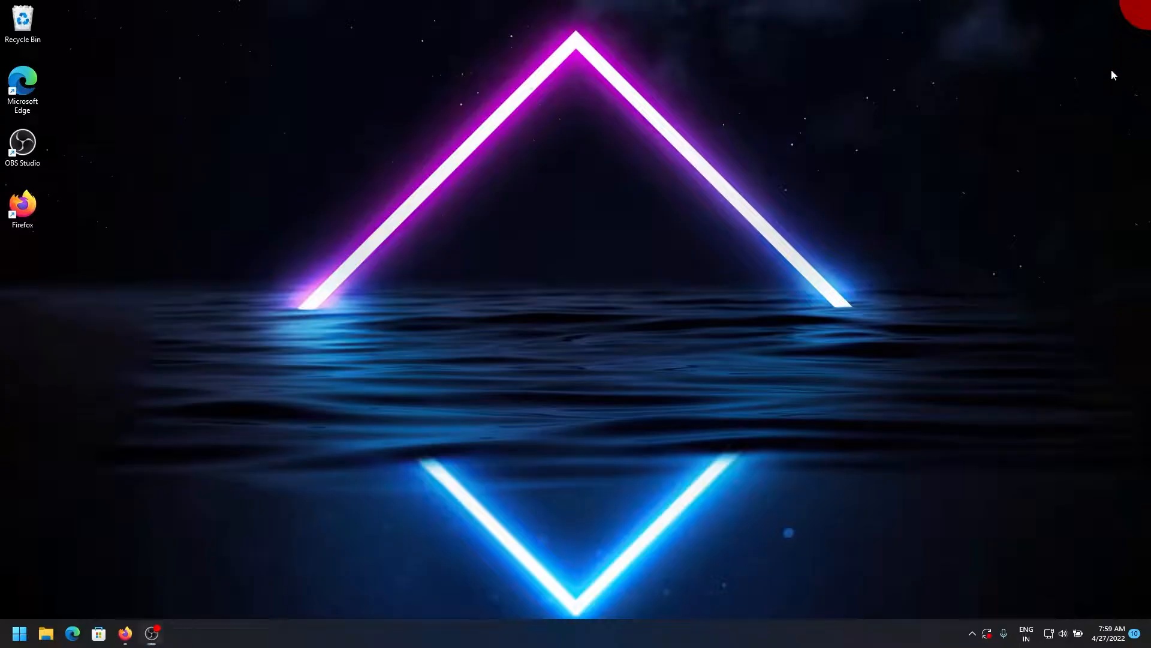
drag(512, 270, 239, 162)
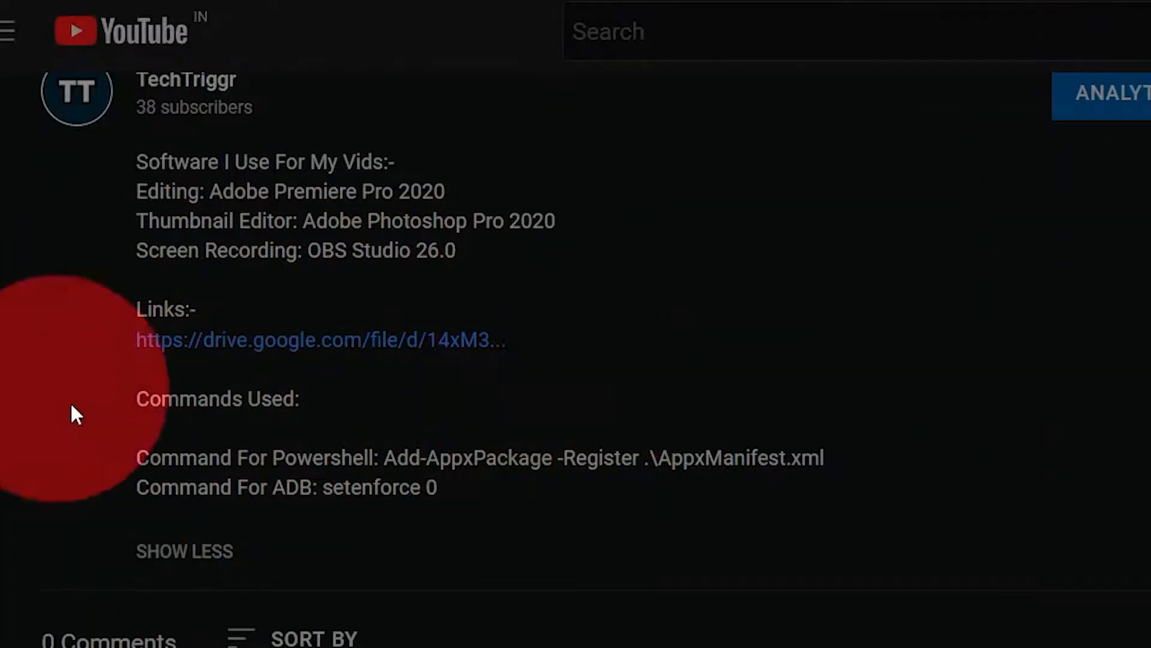
click(386, 344)
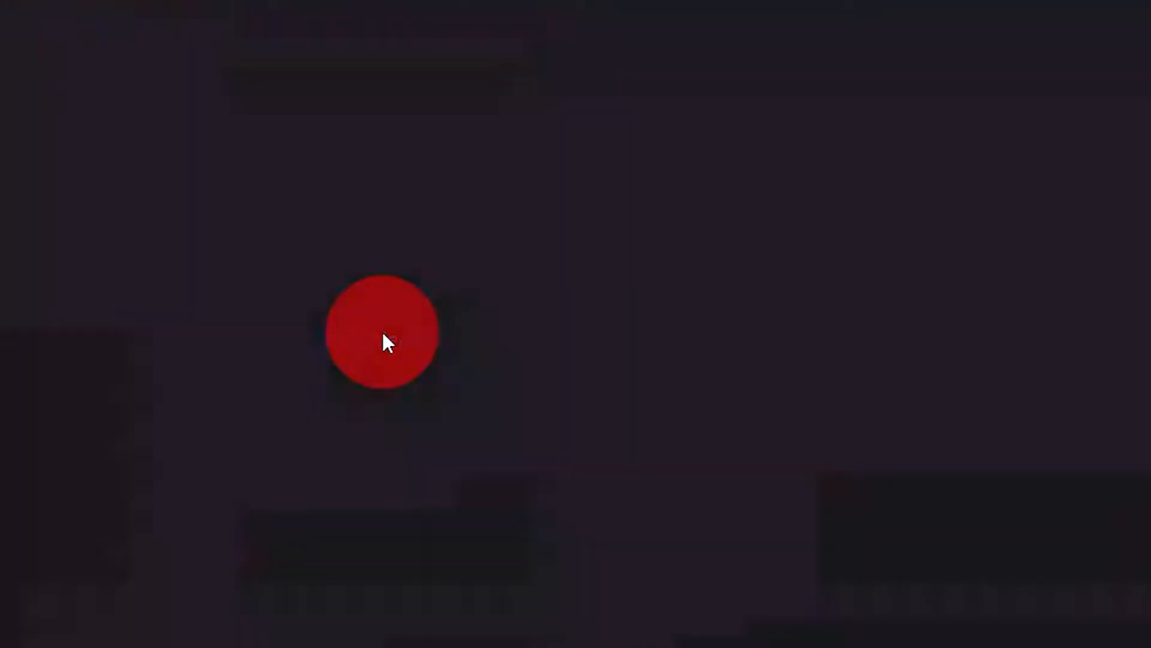
click(749, 94)
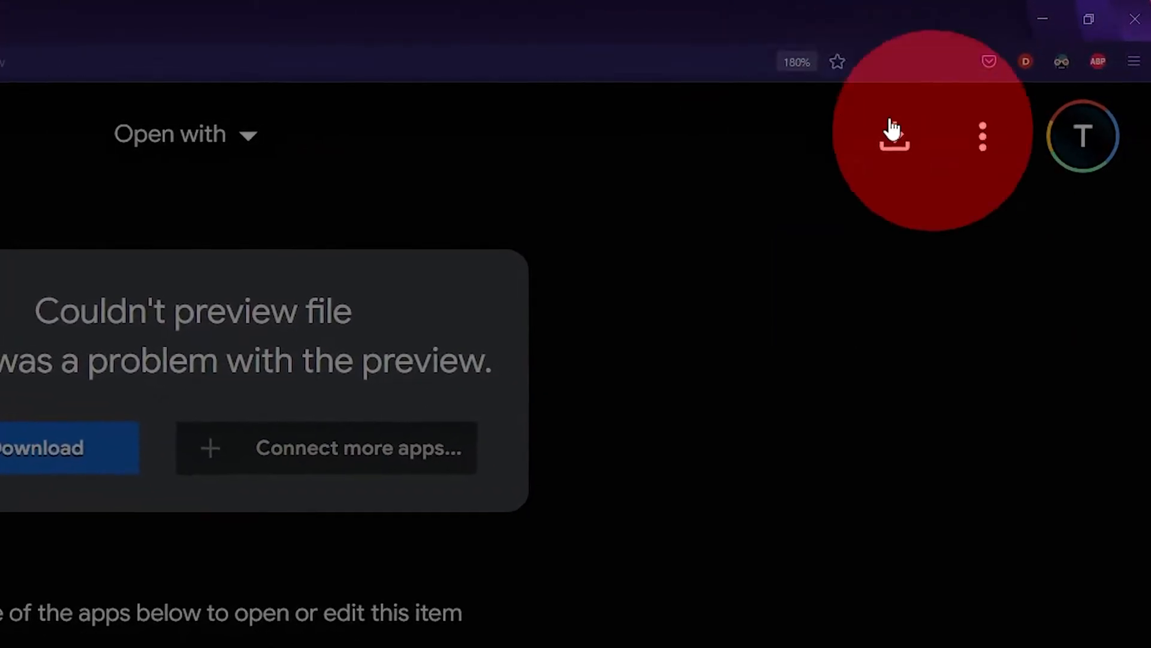
click(912, 127)
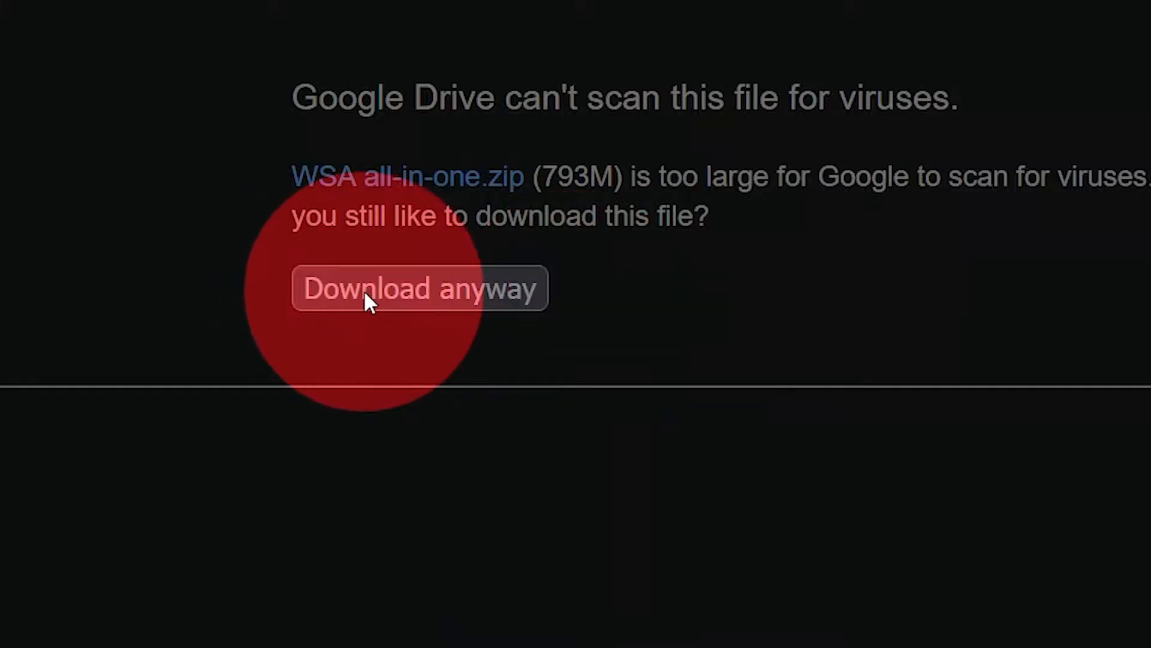
click(433, 288)
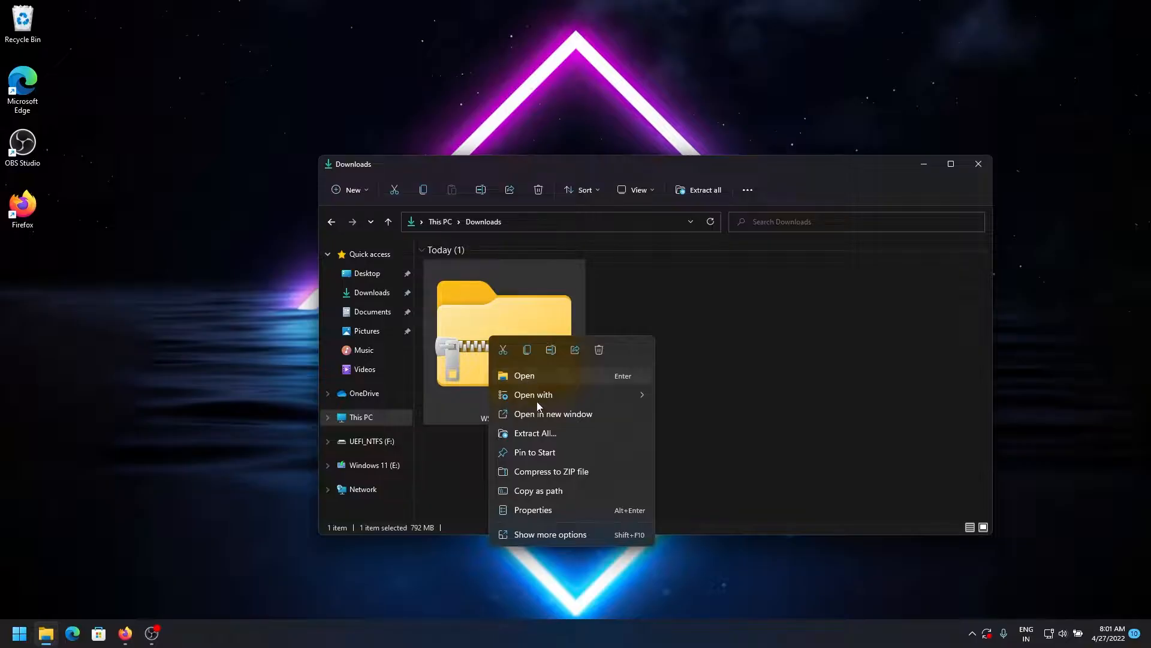
Extract WSA all-in-one.zip and run adb-setup-1.4.3 from its ADB Setup folder
click(548, 433)
click(684, 431)
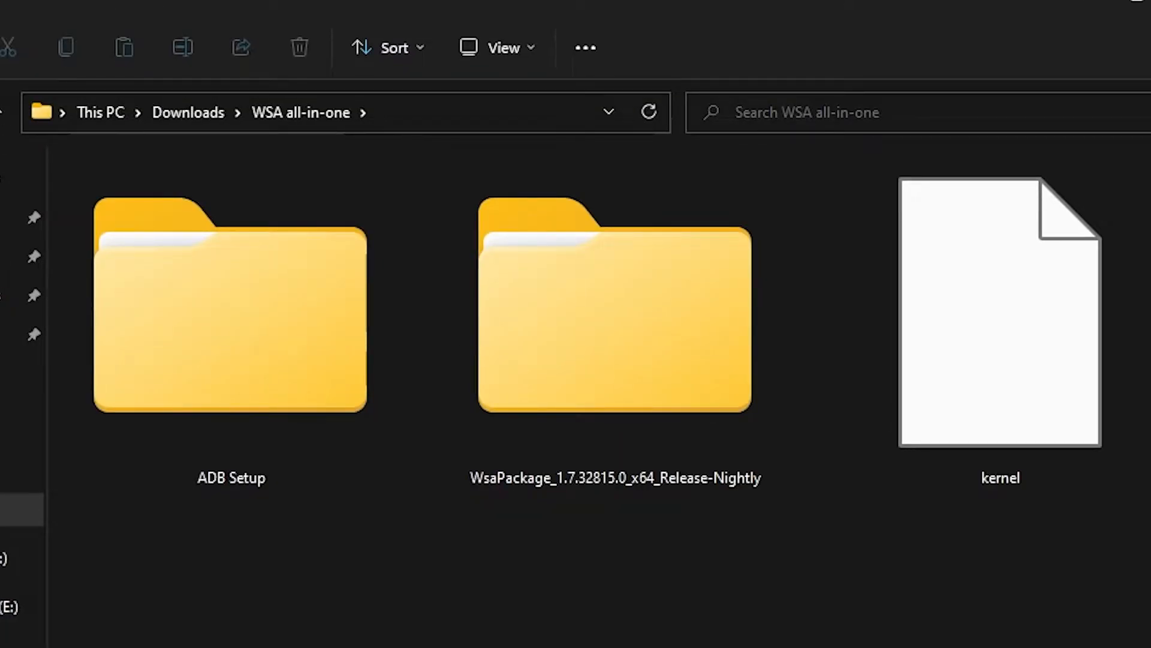
double_click(222, 398)
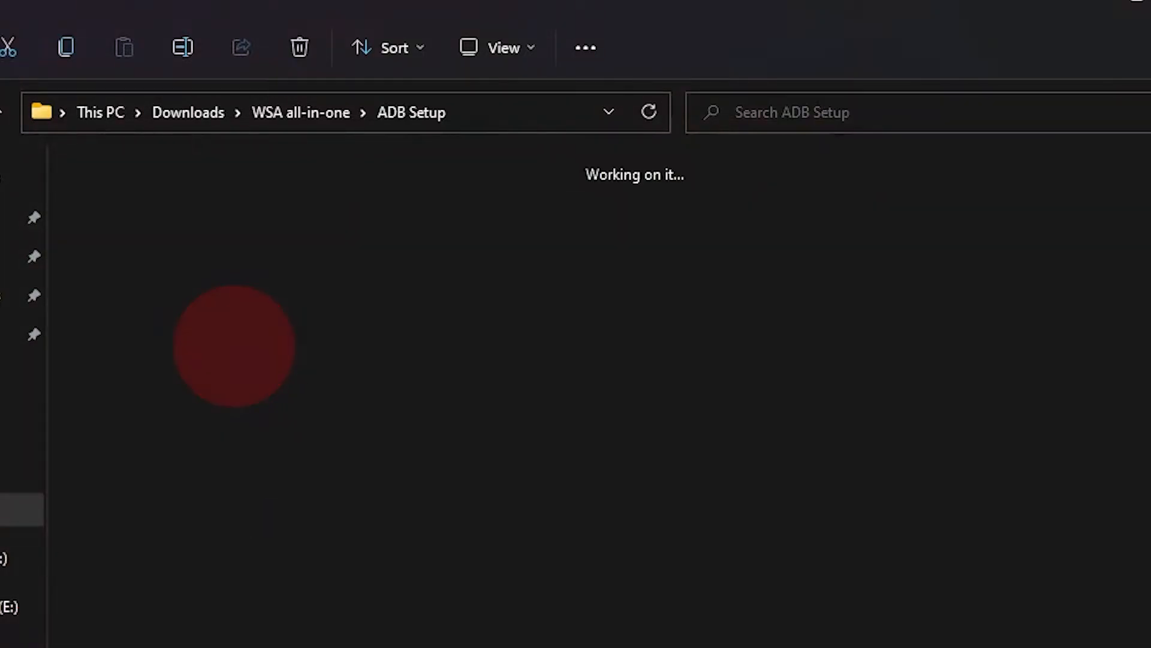
drag(127, 386, 239, 300)
click(550, 484)
double_click(129, 331)
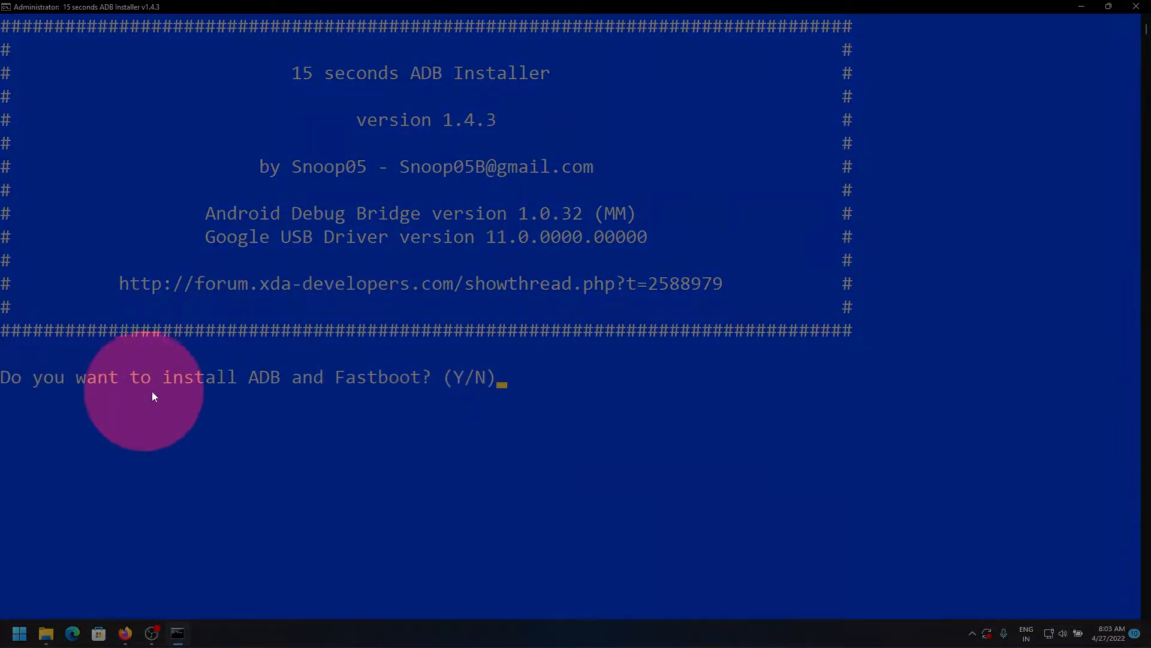
Answer Y to the ADB installer prompts and advance the device driver wizard
click(585, 390)
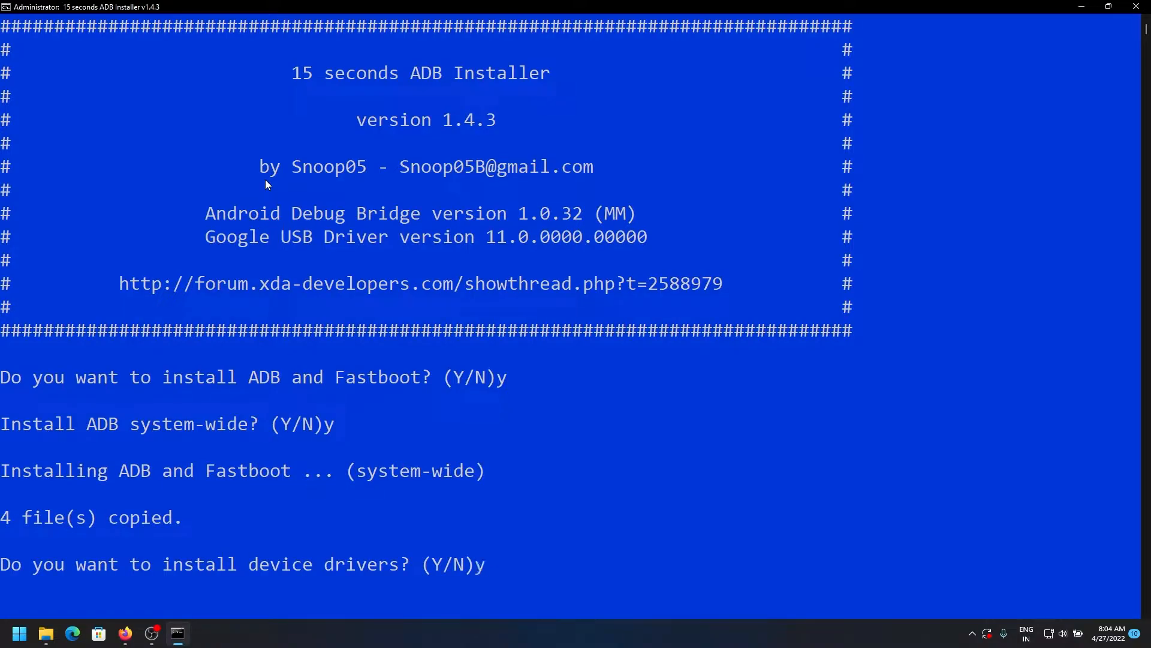
drag(201, 30, 599, 213)
click(651, 419)
Finish the driver wizard and delete the ADB Setup folder
click(634, 417)
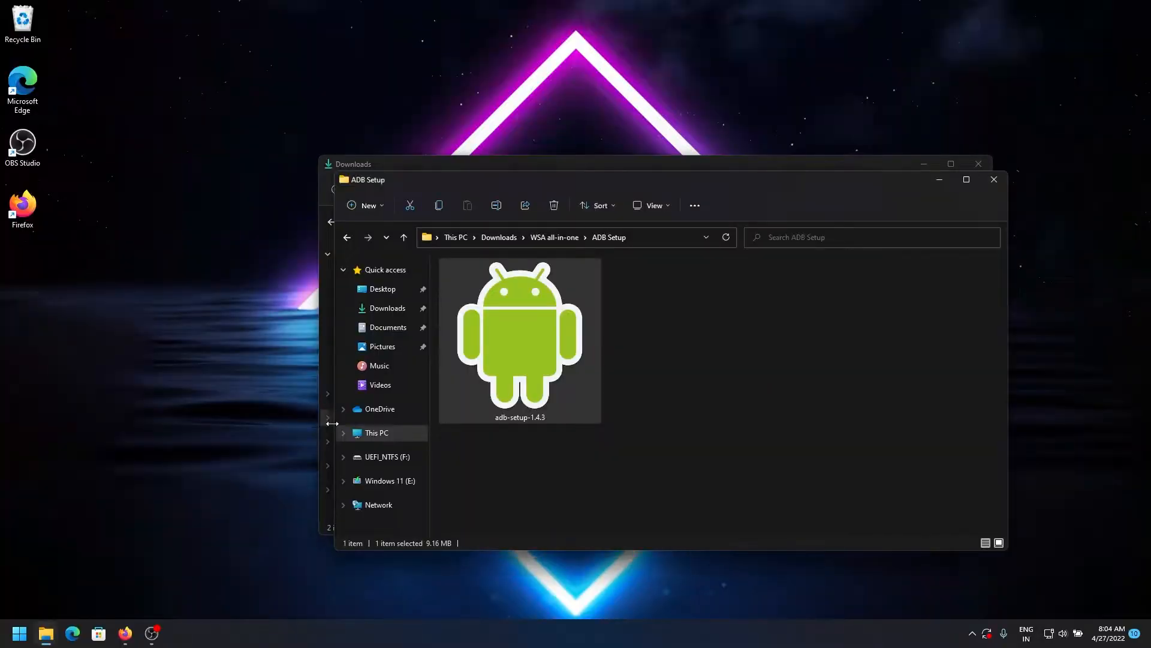
click(991, 180)
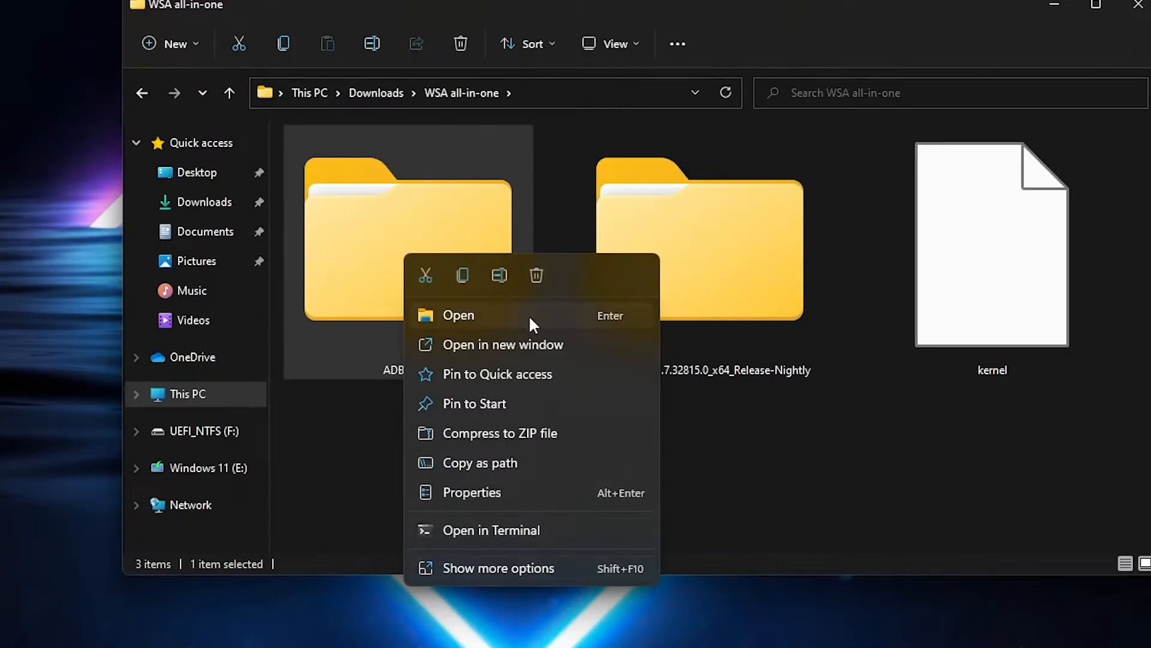
click(532, 276)
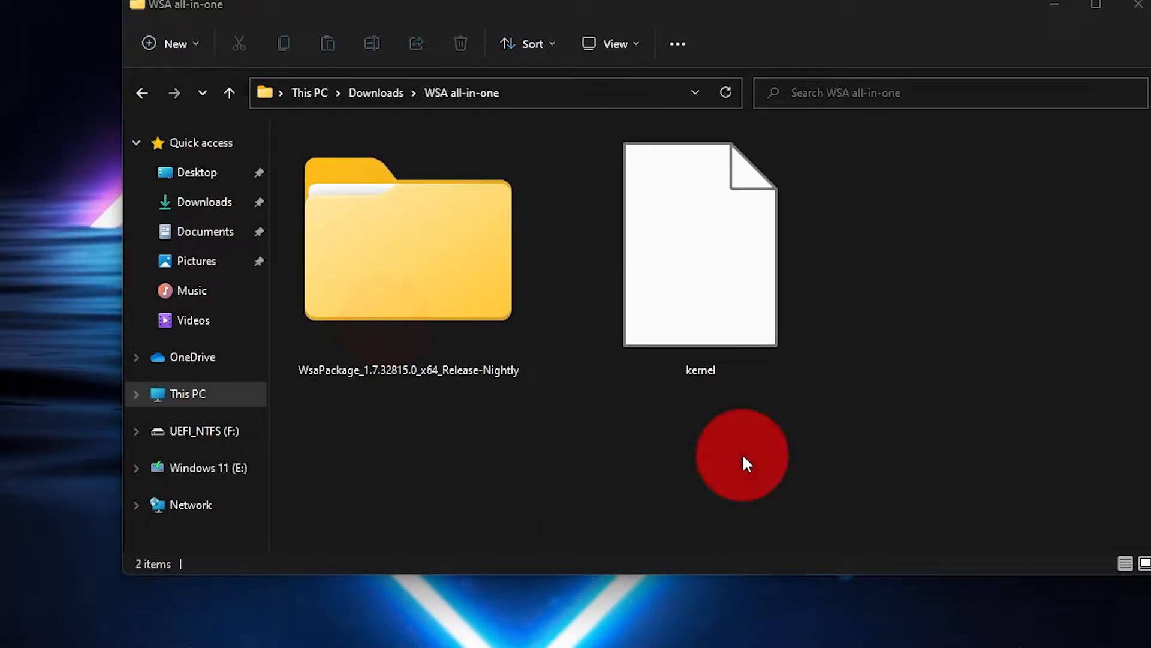
Move the WsaPackage_1.7.32815.0_x64_Release-Nightly folder to the root of C: and open it
drag(743, 457, 623, 375)
drag(622, 376, 732, 467)
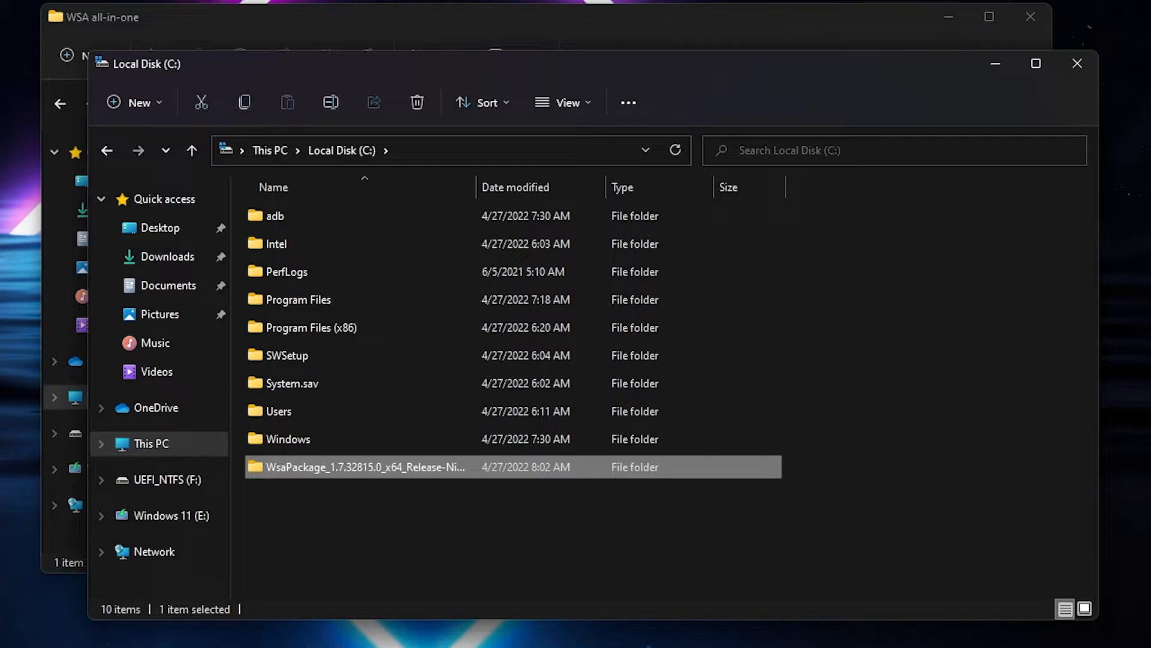
click(886, 358)
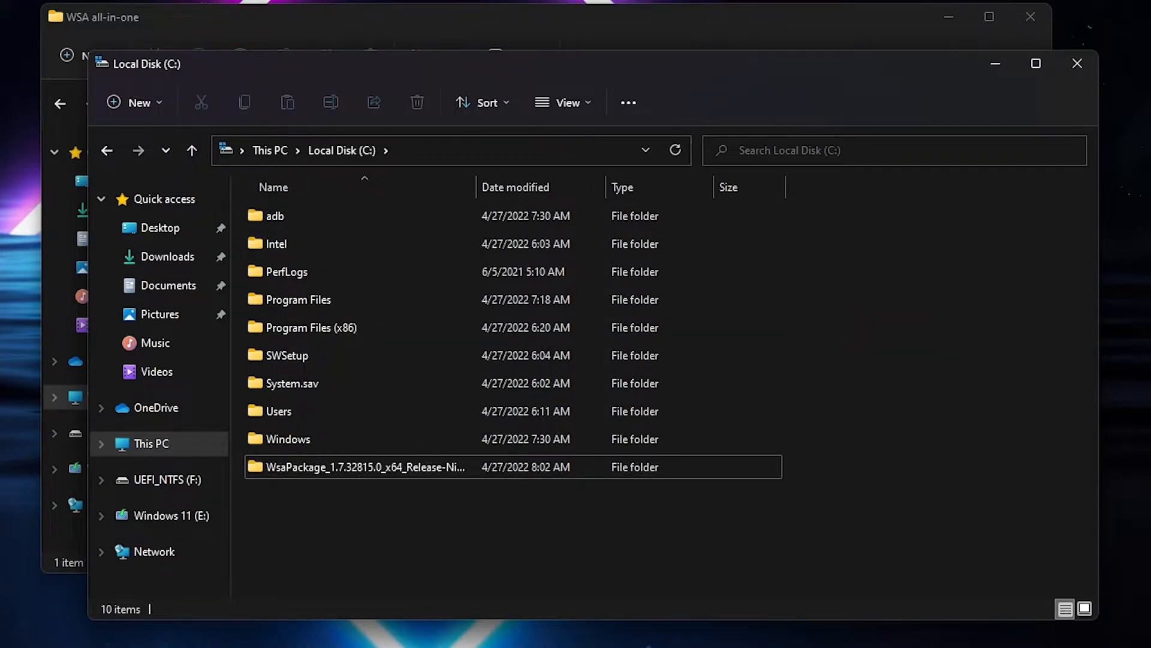
click(995, 67)
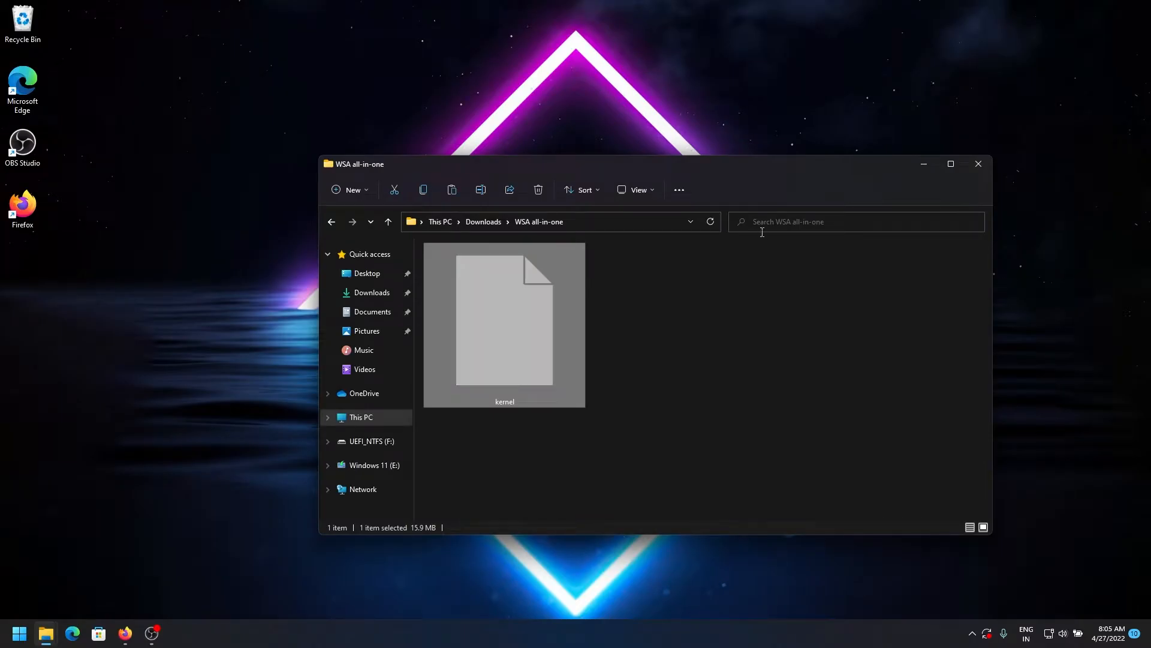
mouse_move(45, 639)
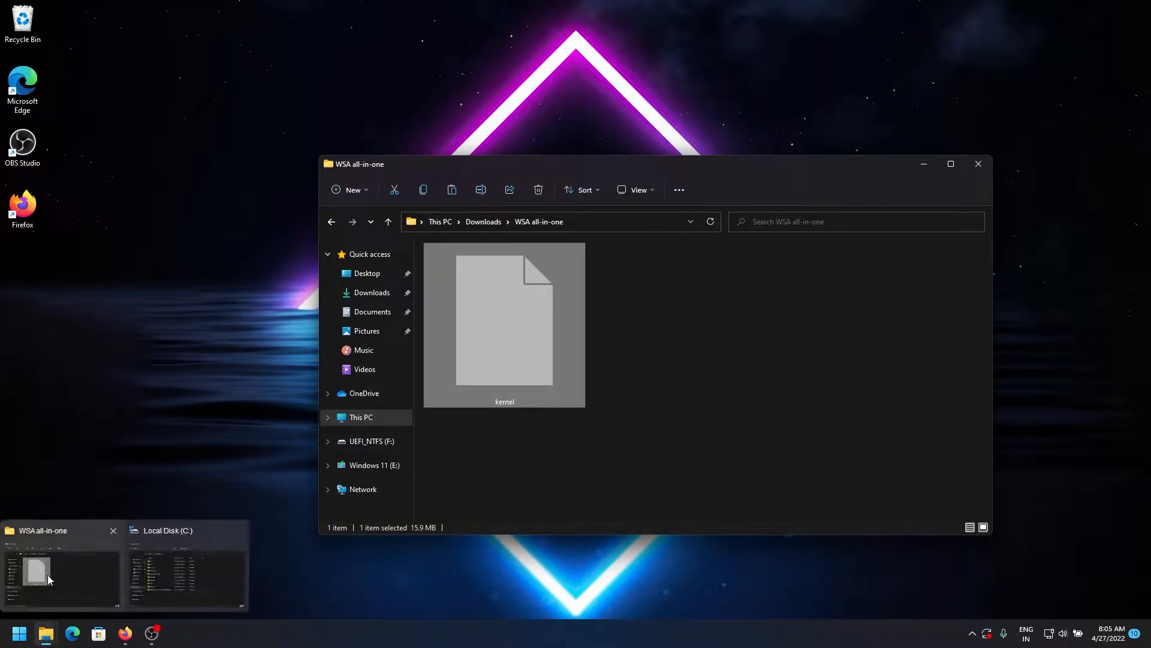
click(184, 593)
double_click(574, 469)
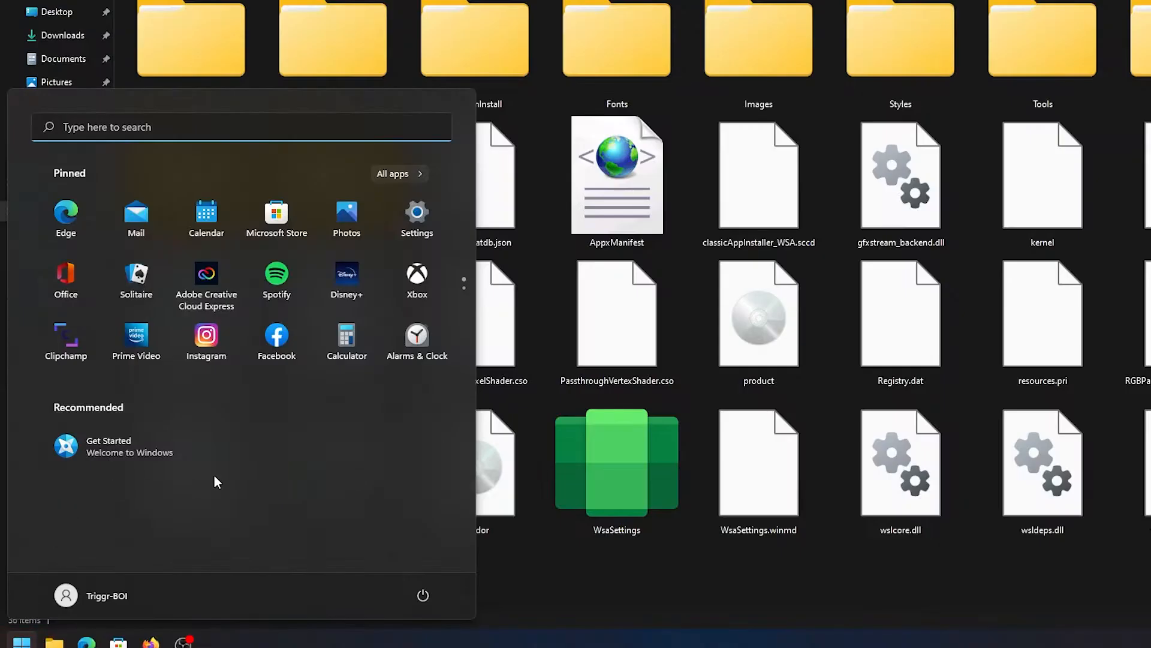
Launch Windows PowerShell as administrator, maximize it, and paste the WsaPackage folder path after cd
text(powershje)
key(BackSpace)
key(BackSpace)
key(BackSpace)
text(hell)
key(Return)
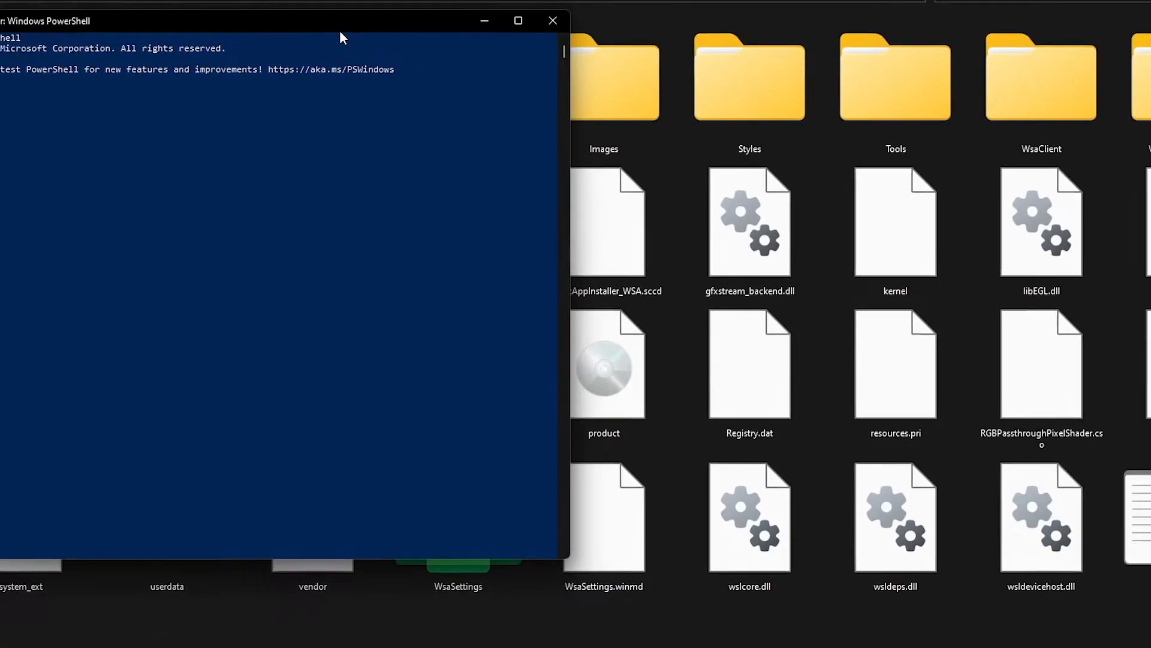
drag(340, 30, 710, 47)
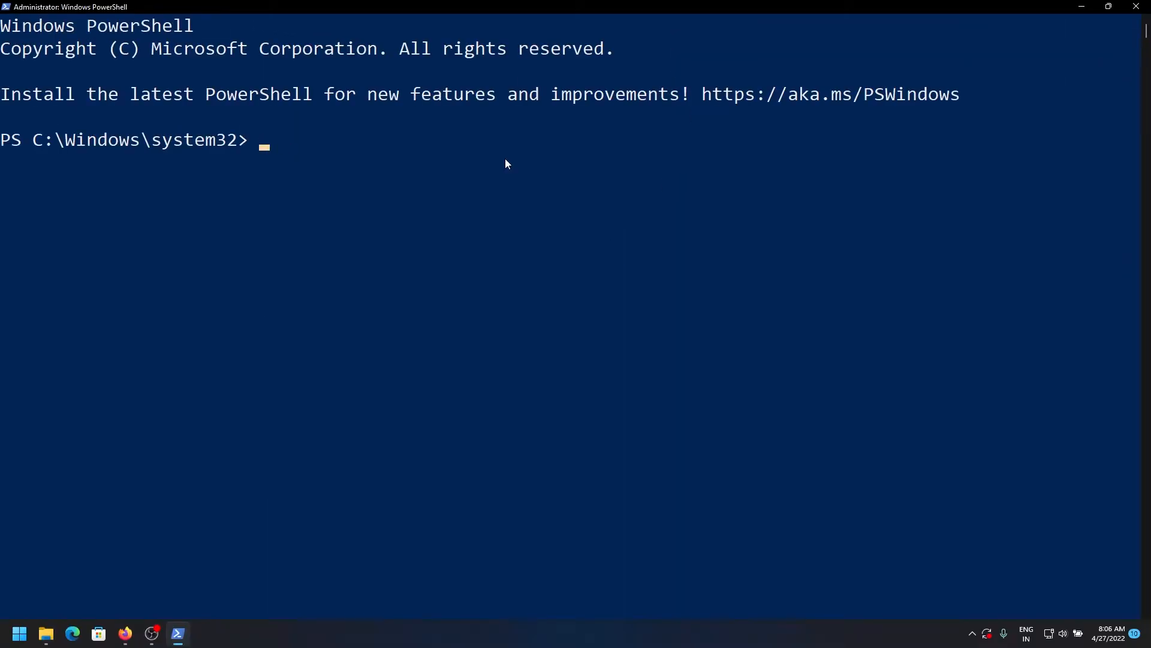
right_click(384, 154)
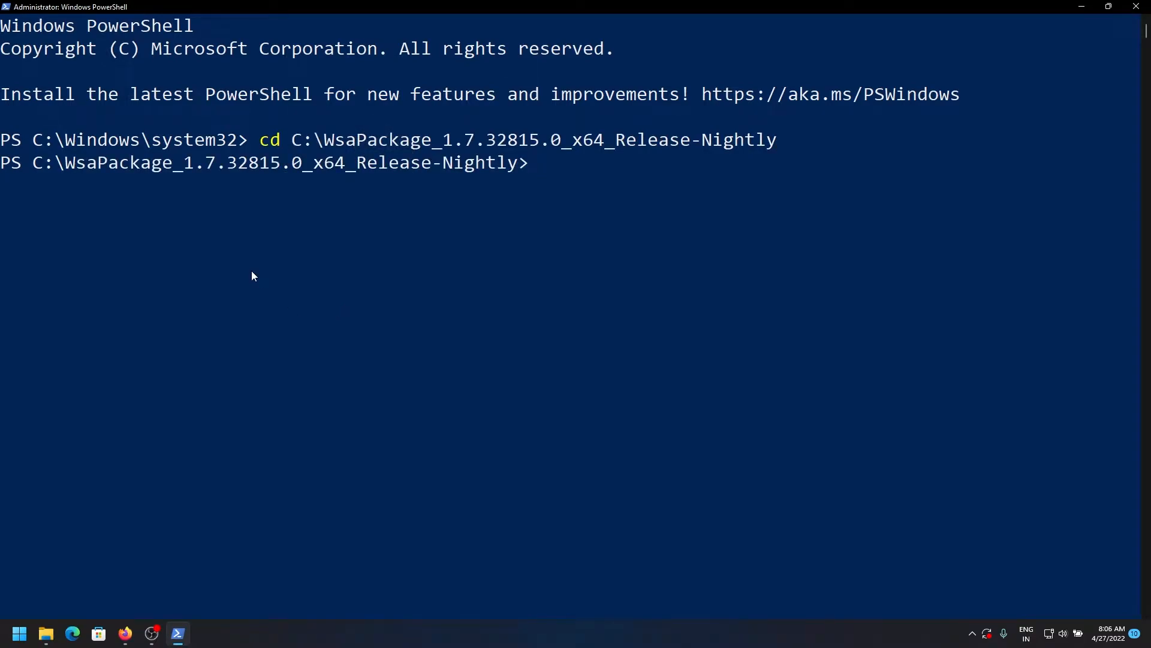
Copy the Add-AppxPackage register command from the YouTube description in Firefox
click(126, 628)
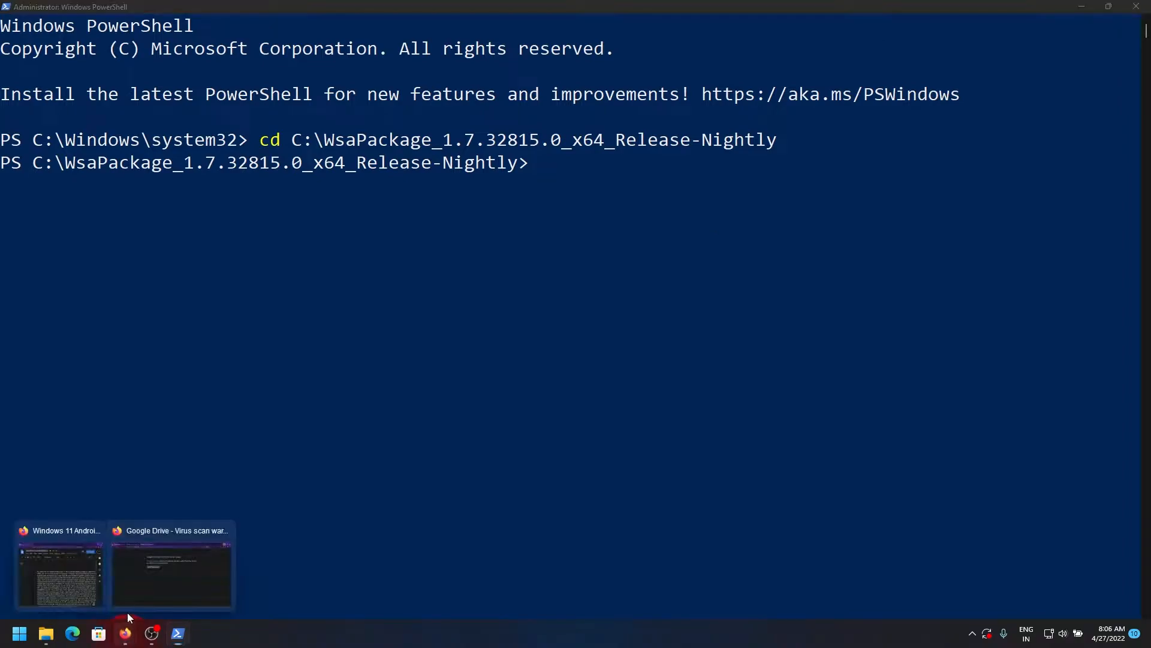
click(84, 596)
drag(645, 348, 326, 345)
right_click(423, 348)
click(455, 370)
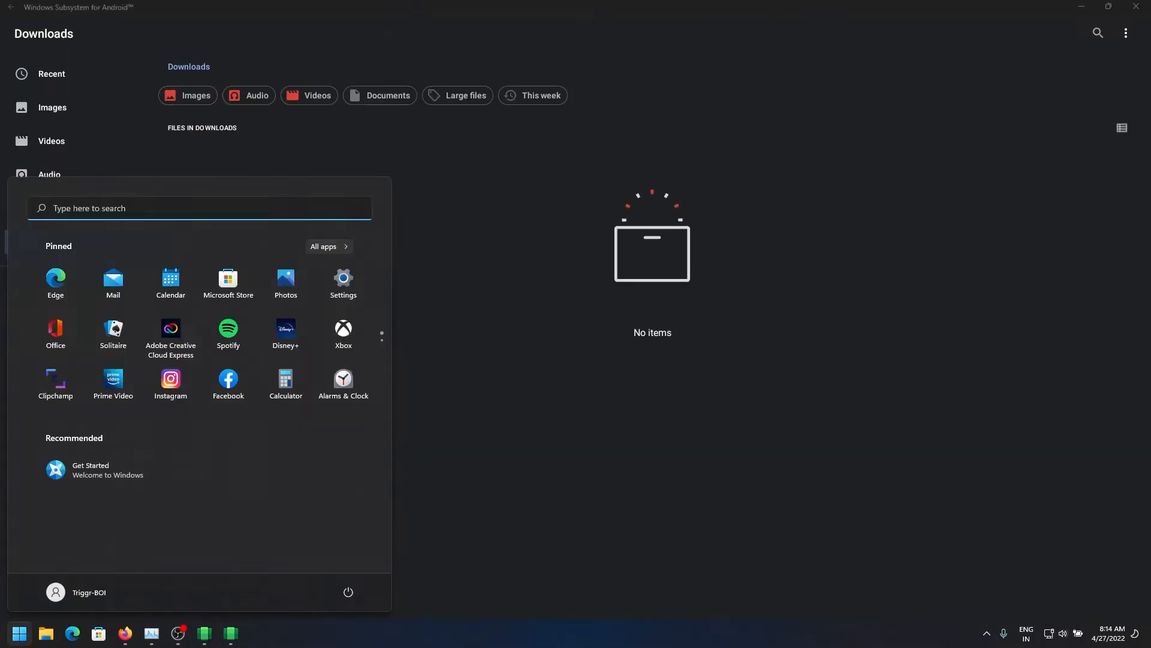
Launch the Play Store app via a 'play' search and start the Google Play sign-in
scroll(322, 345, down, 1)
scroll(336, 348, up, 1)
click(593, 409)
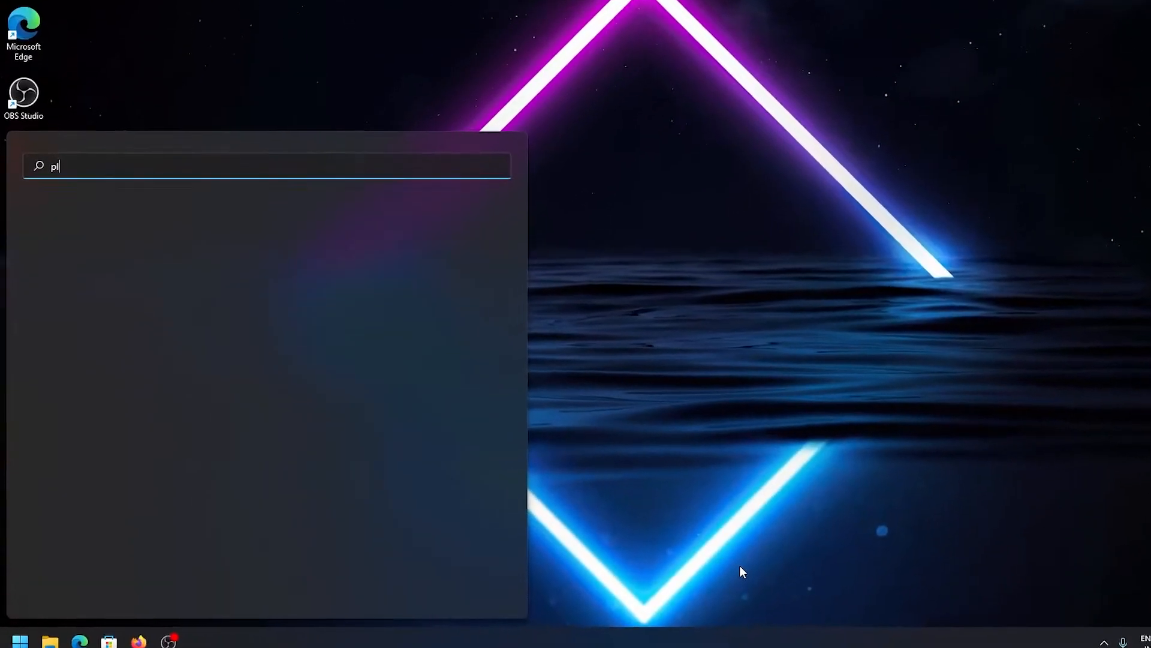
text(ay)
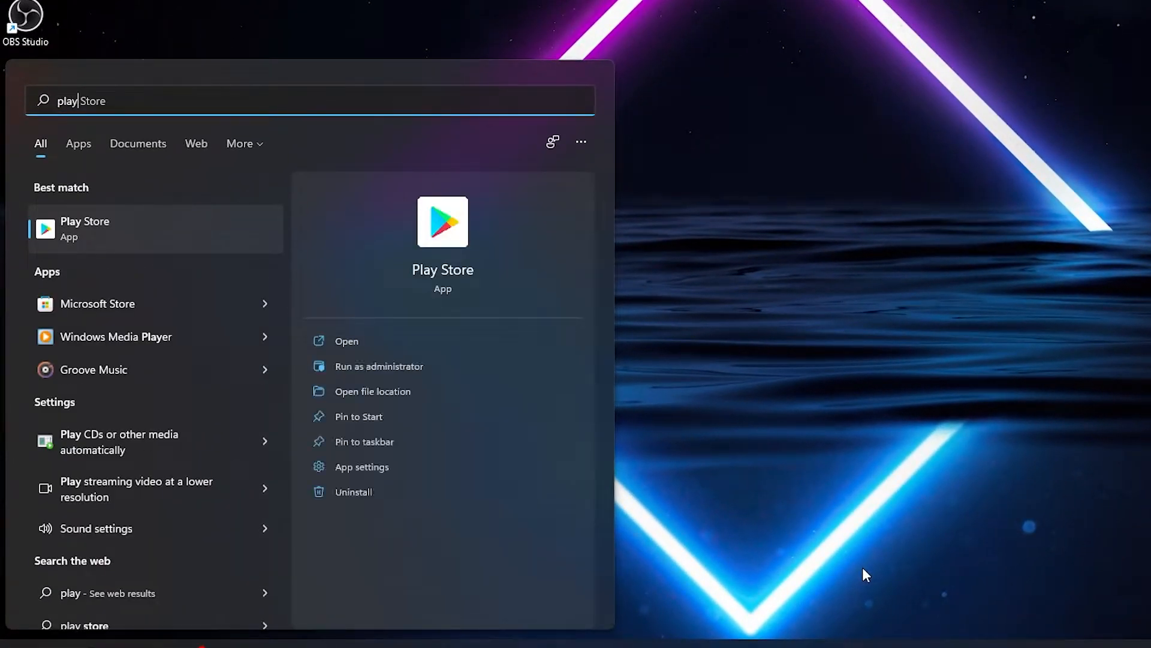
key(Return)
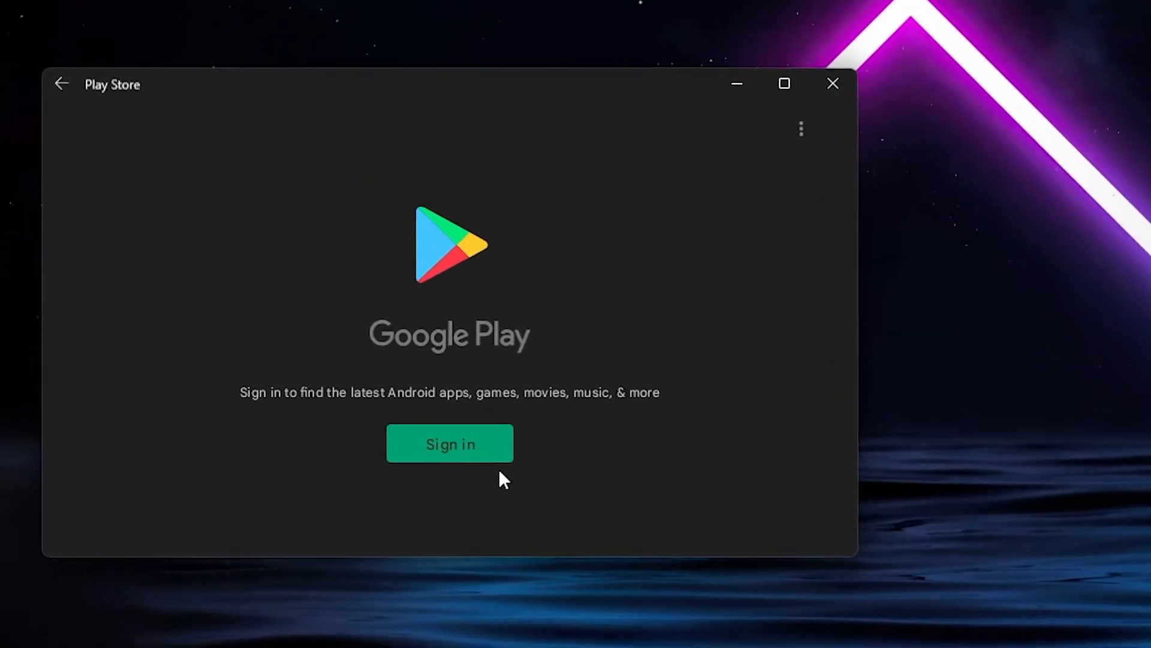
click(405, 403)
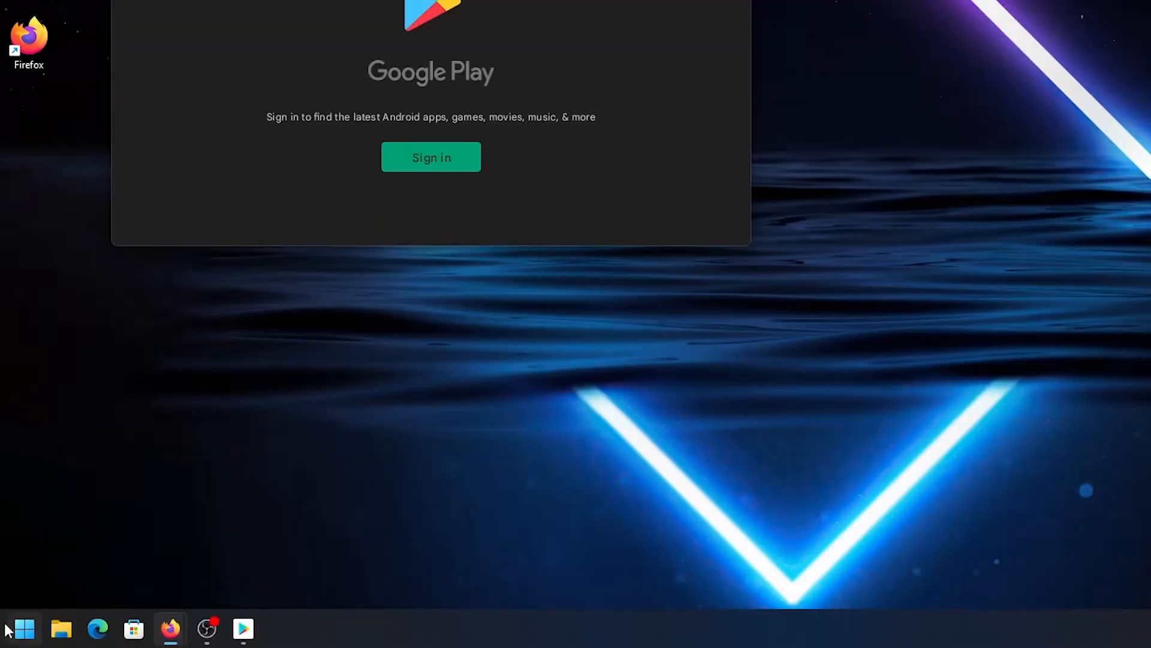
Run Command Prompt as administrator and type 'adb connect ' at the prompt
click(24, 628)
text(cmd)
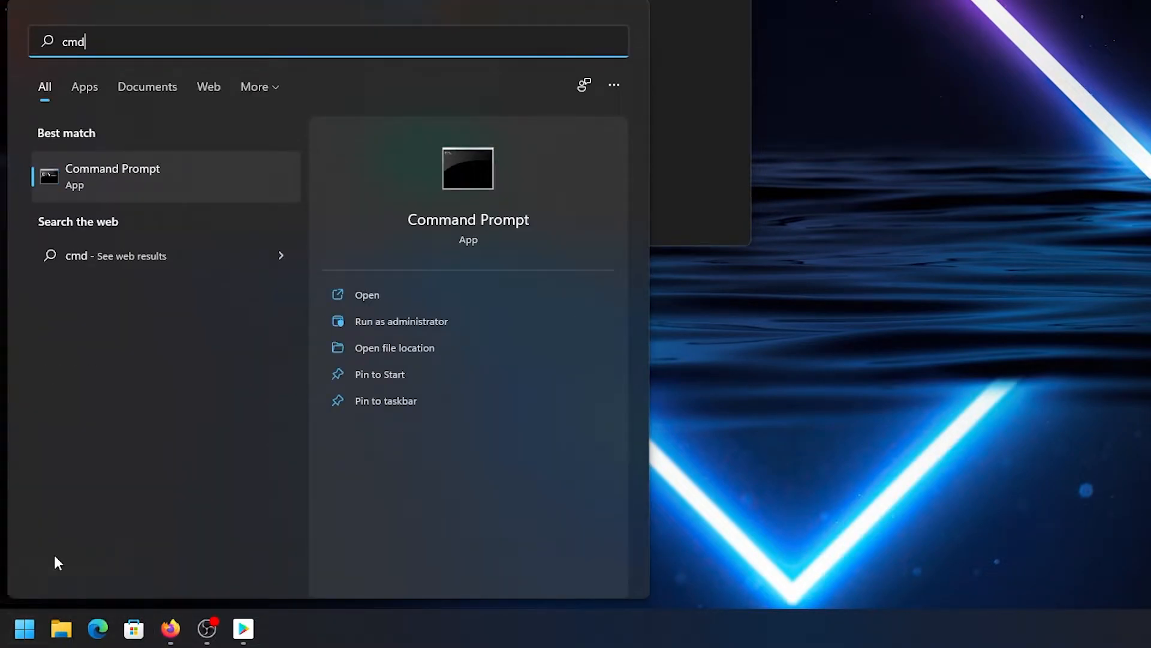
click(456, 321)
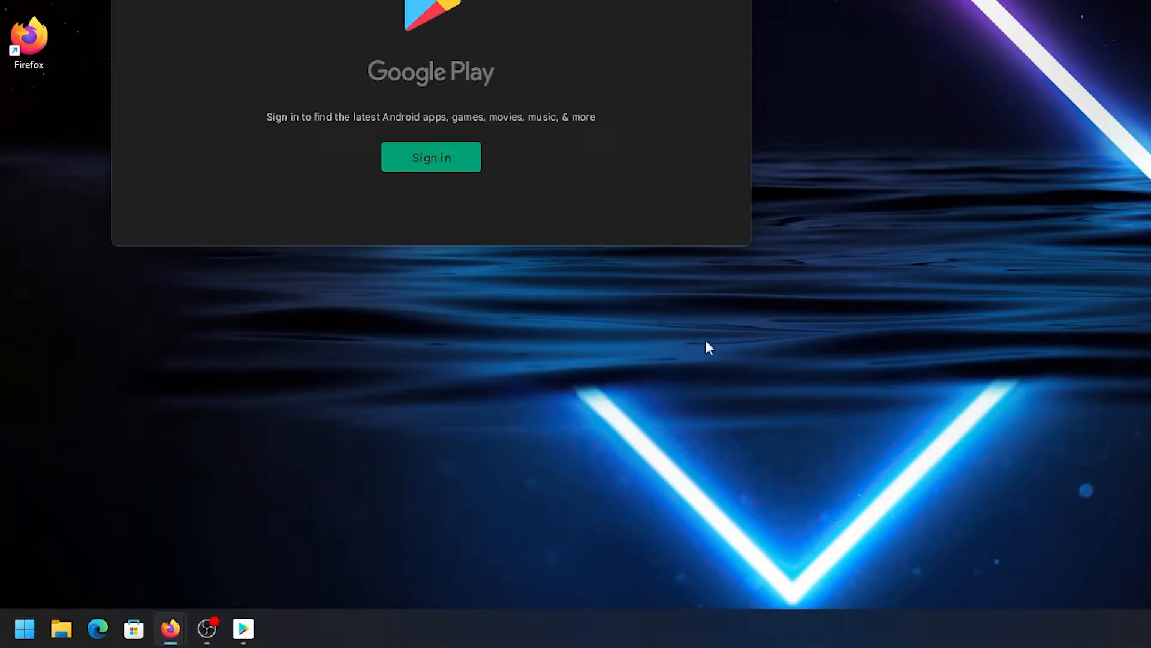
text(ad)
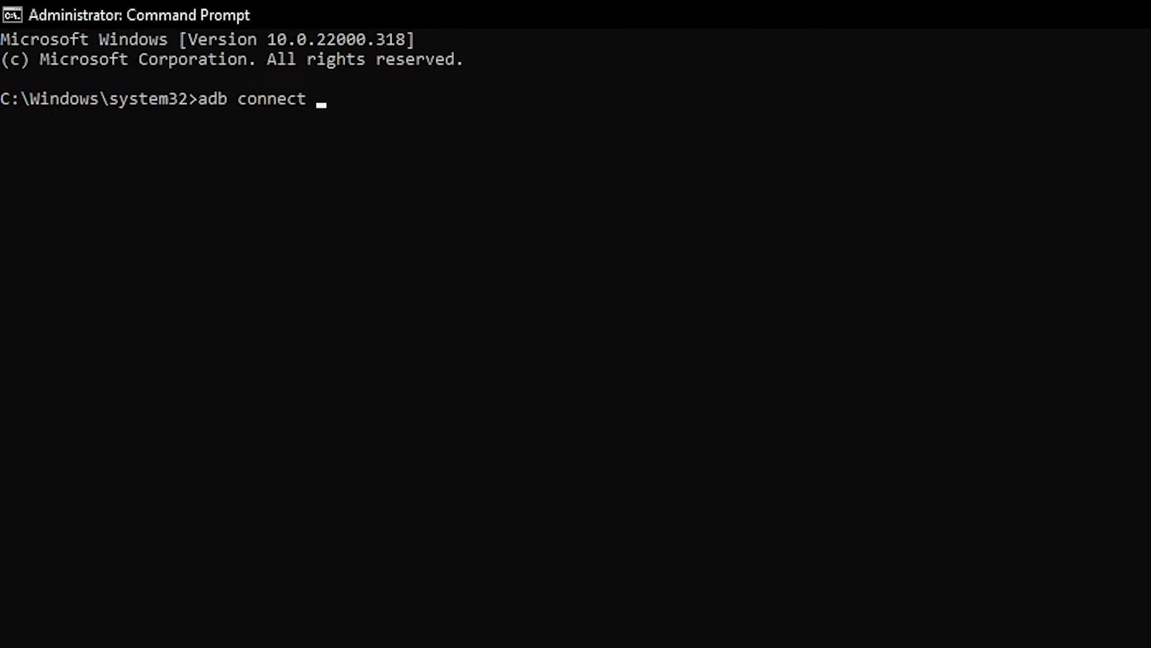
text(b connect)
click(412, 235)
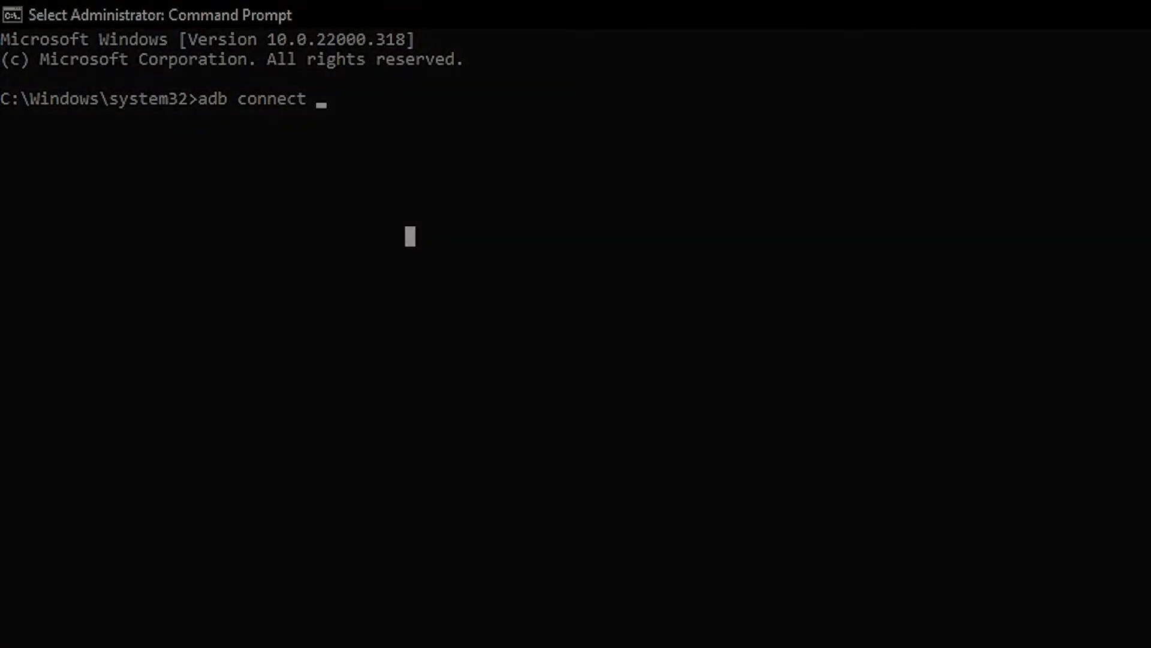
key(super)
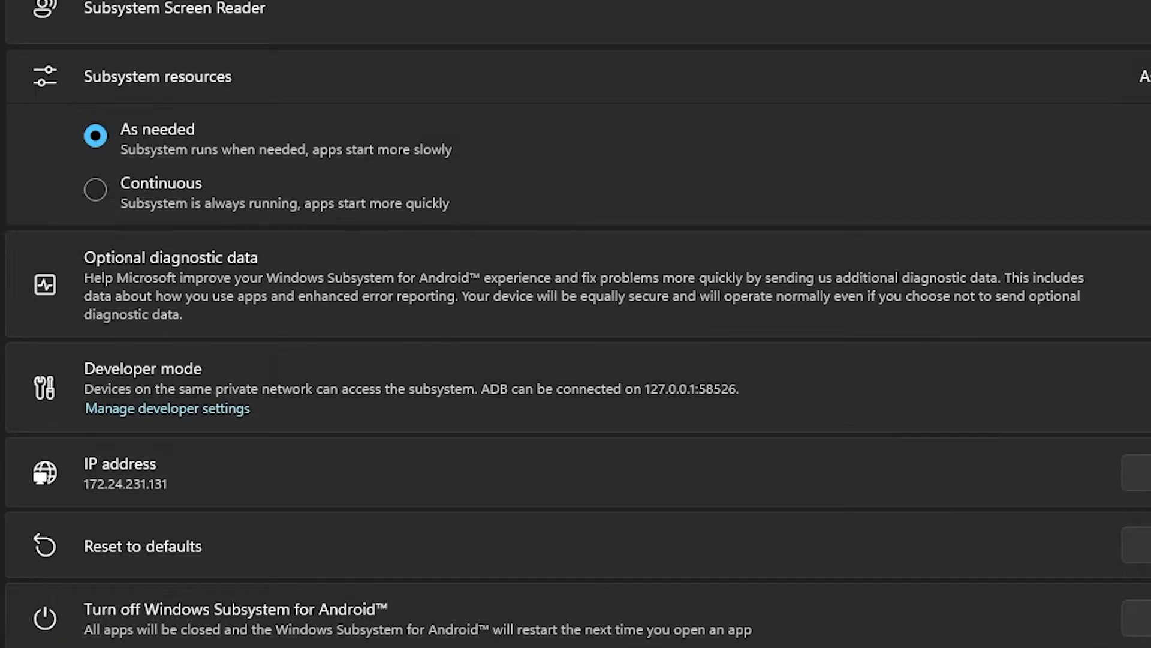
Toggle WSA Developer mode off and on to reveal the ADB address 127.0.0.1:58526
click(1150, 387)
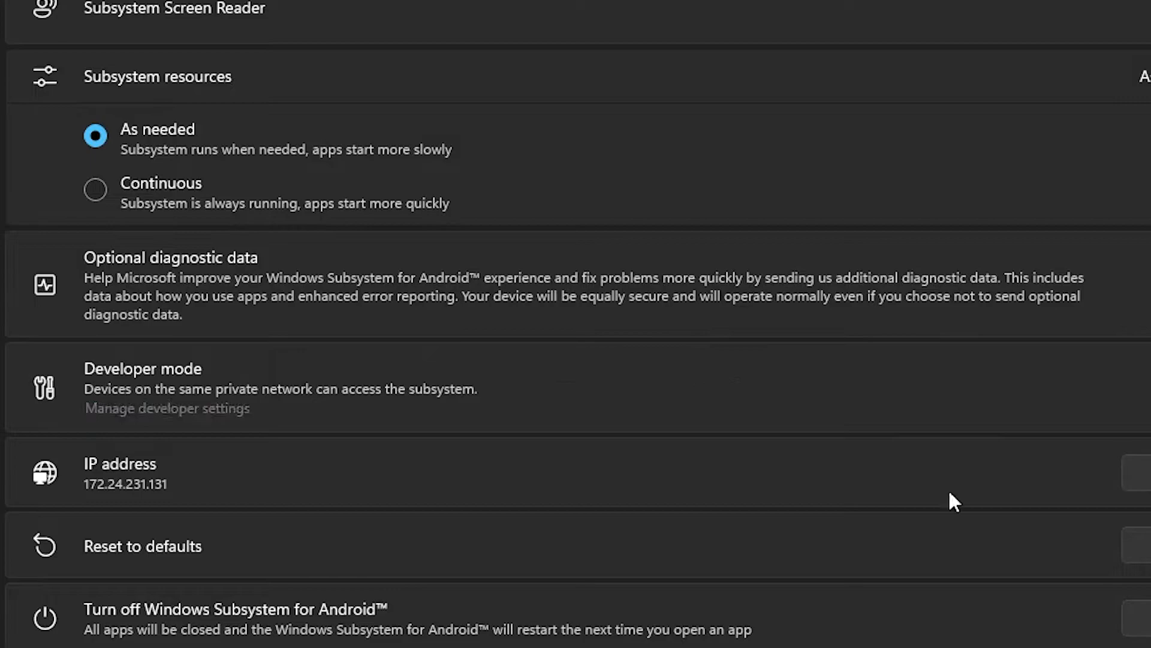
click(1150, 388)
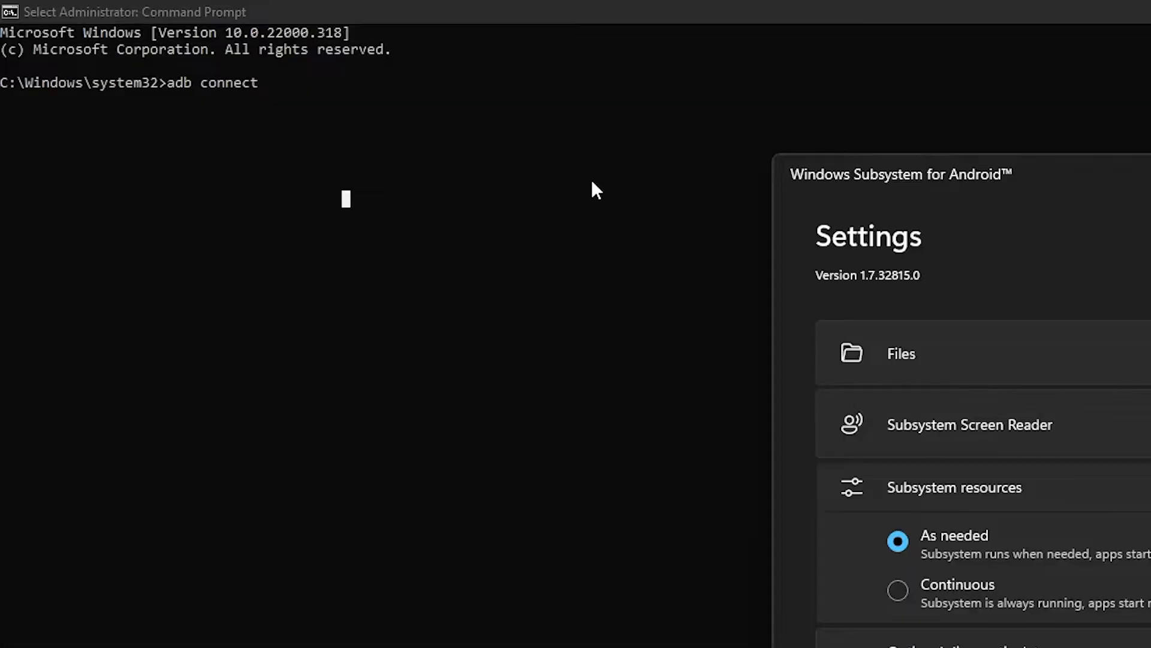
Run adb connect 127.0.0.1:58526, then adb shell and su, and run setenforce 0
text(127.0.0.1:58526)
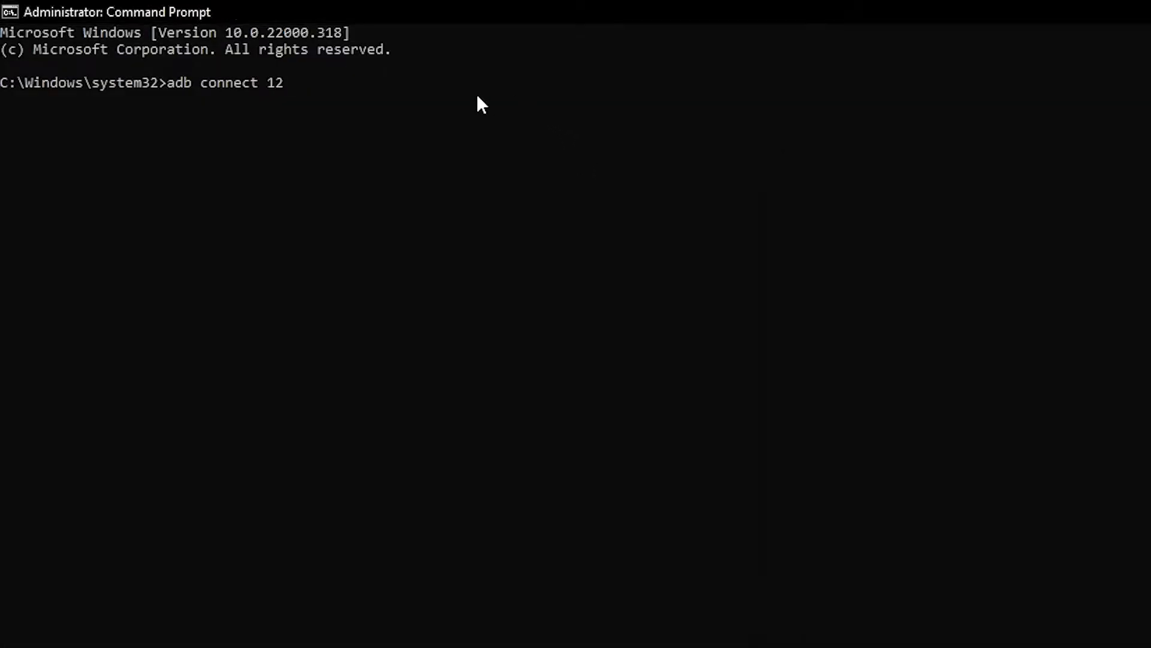
key(Return)
text(adb shell)
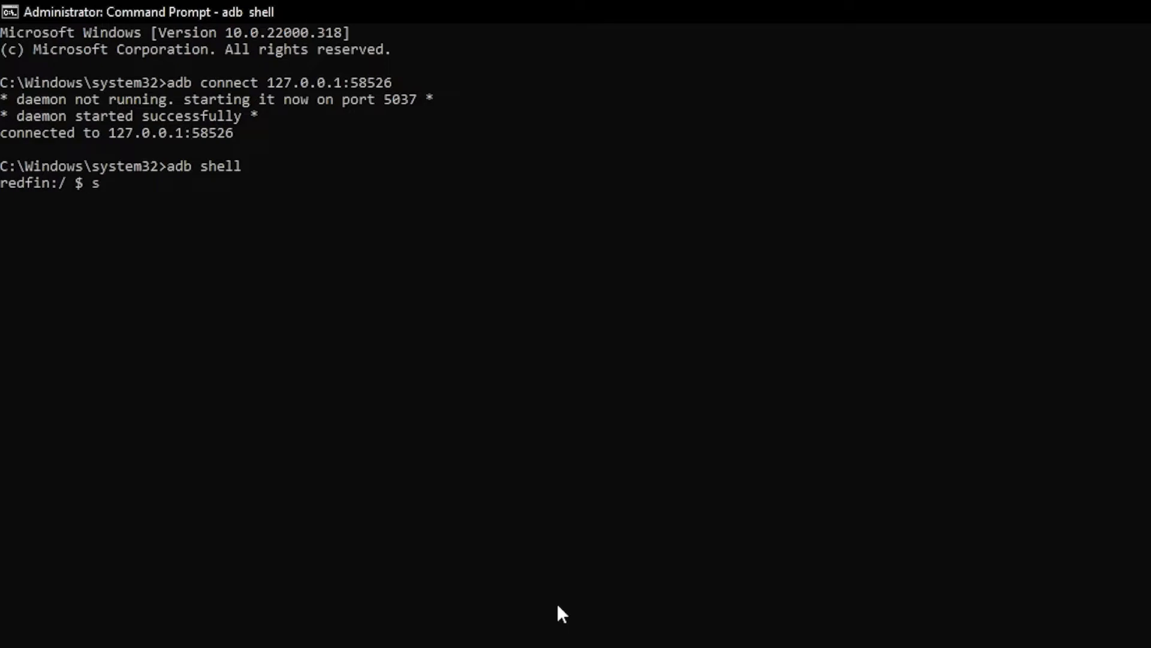
text(u)
key(Return)
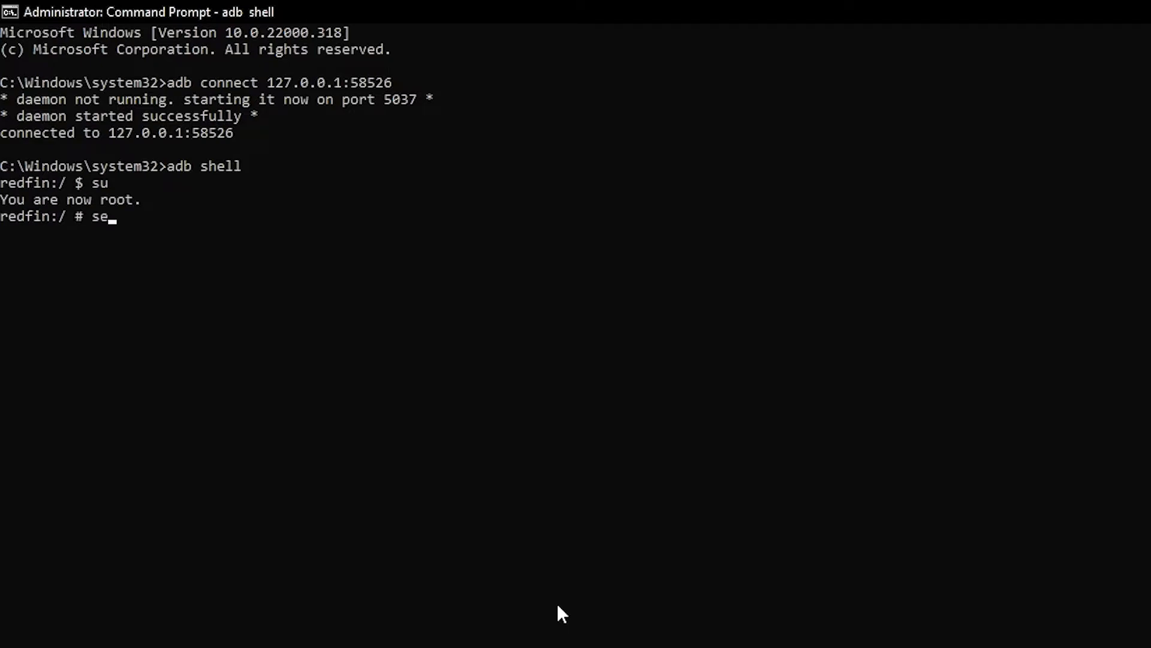
text(setenforce 0)
key(Return)
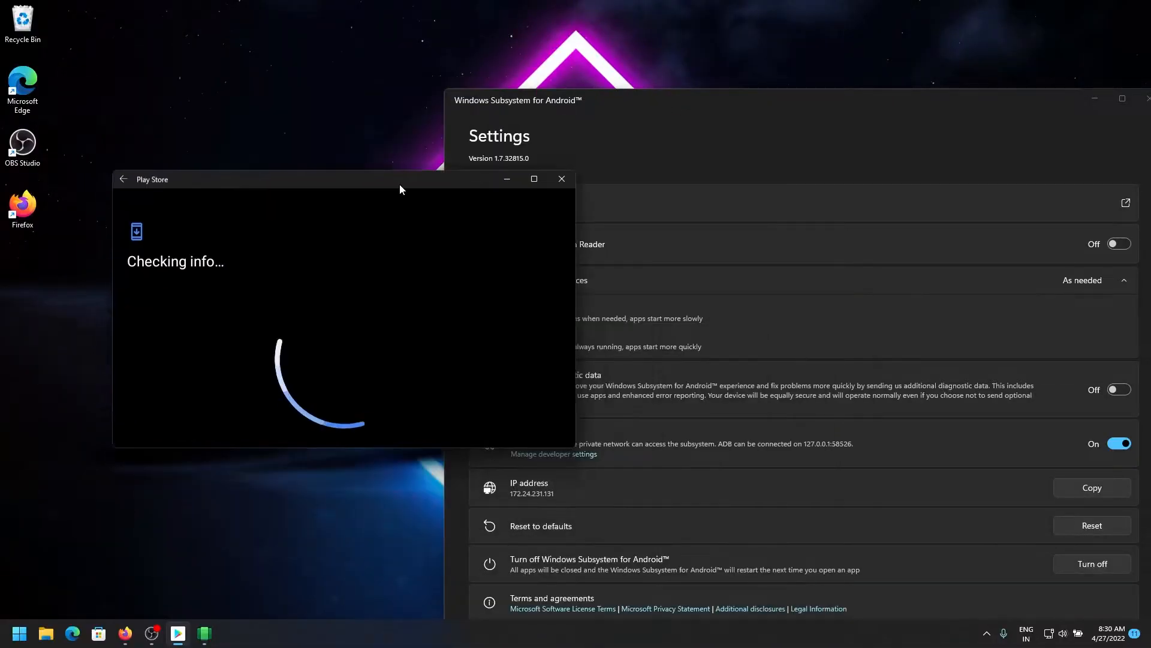
Close the subsystem settings window and maximize the Play Store window
drag(396, 209, 511, 134)
click(1148, 98)
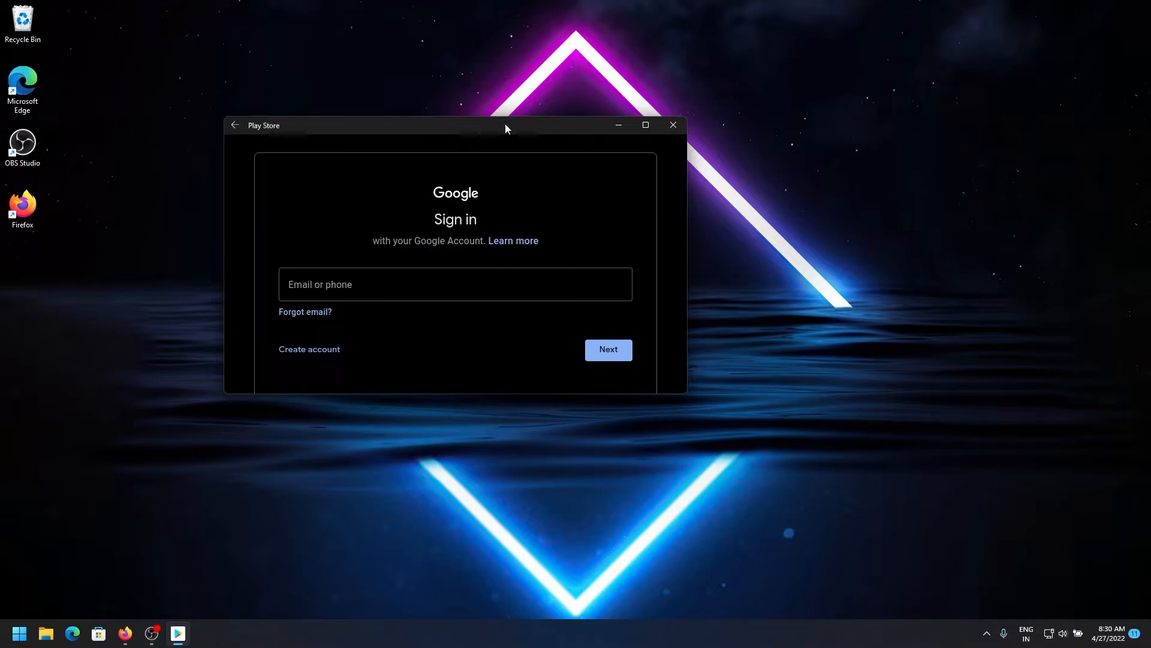
click(645, 125)
Sign in to Play Store with the Google account's email and password and accept the terms
click(458, 282)
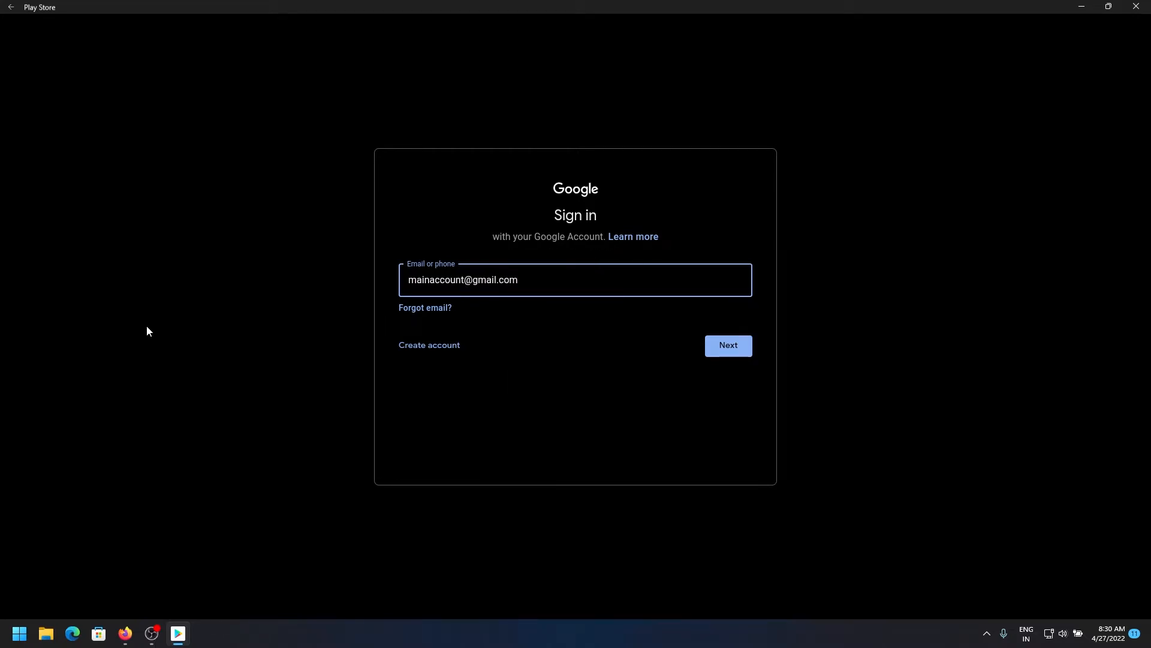
text(g)
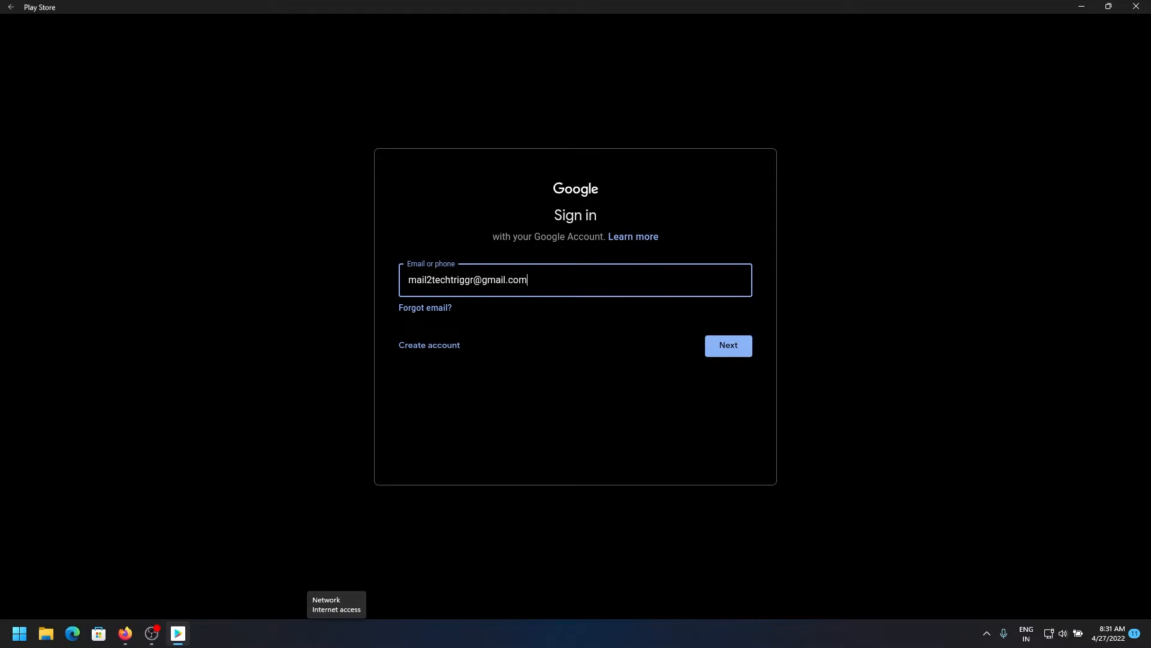
click(729, 344)
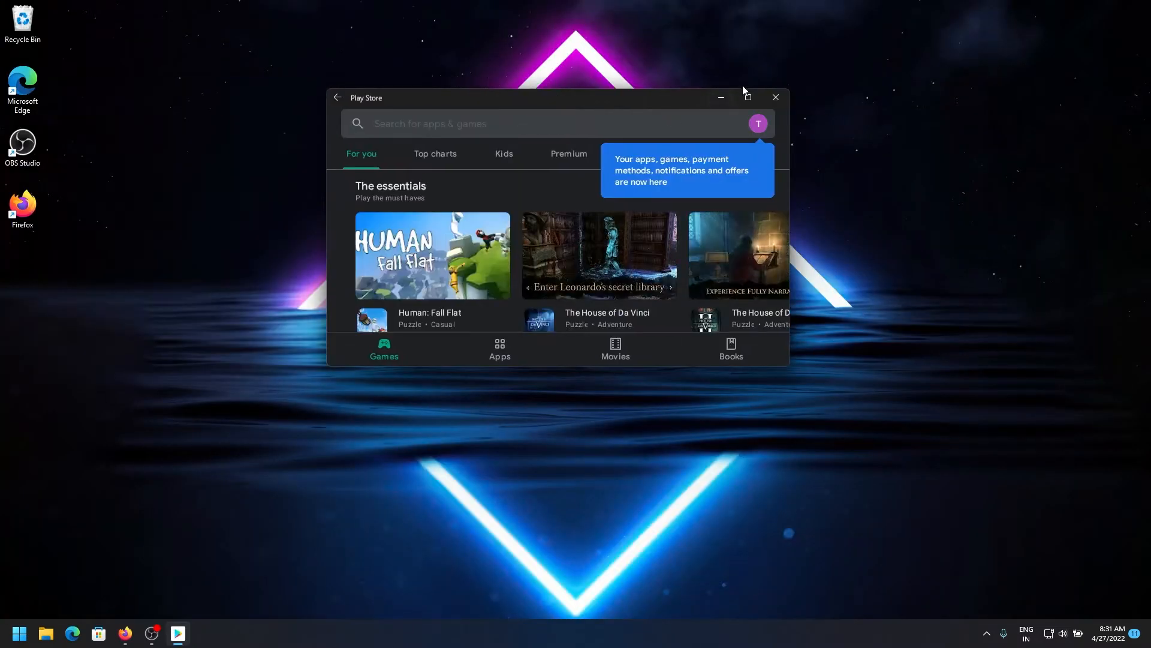
click(747, 96)
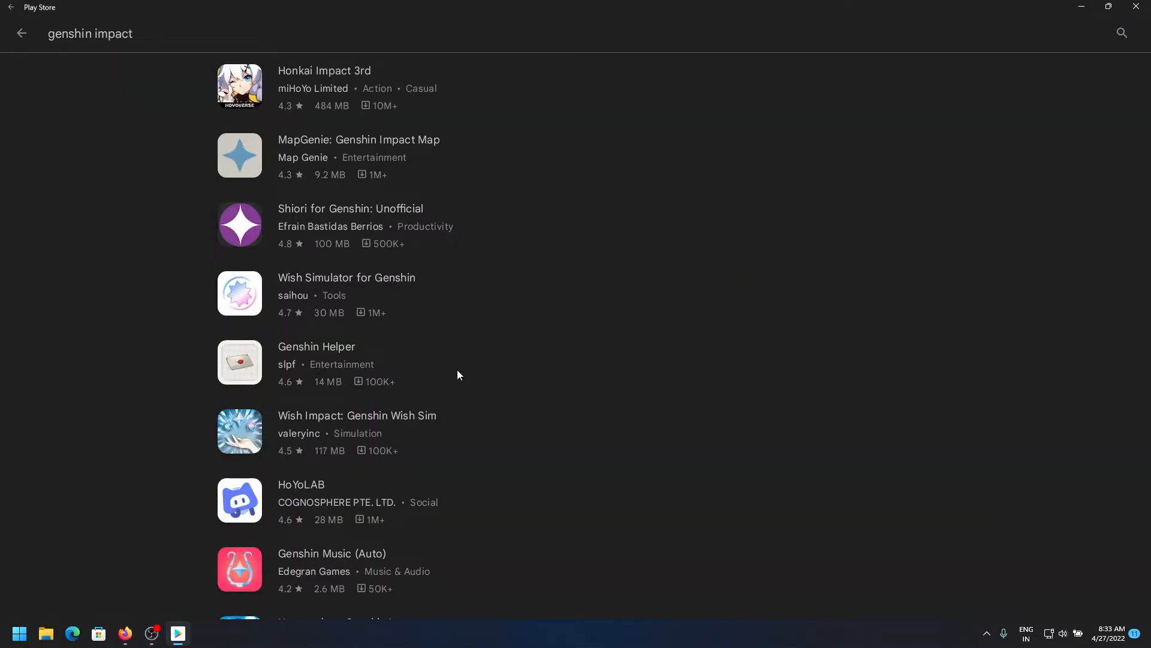
Scroll the 'genshin impact' results, open the Genshin Builder app page, and scroll through it
scroll(457, 370, down, 5)
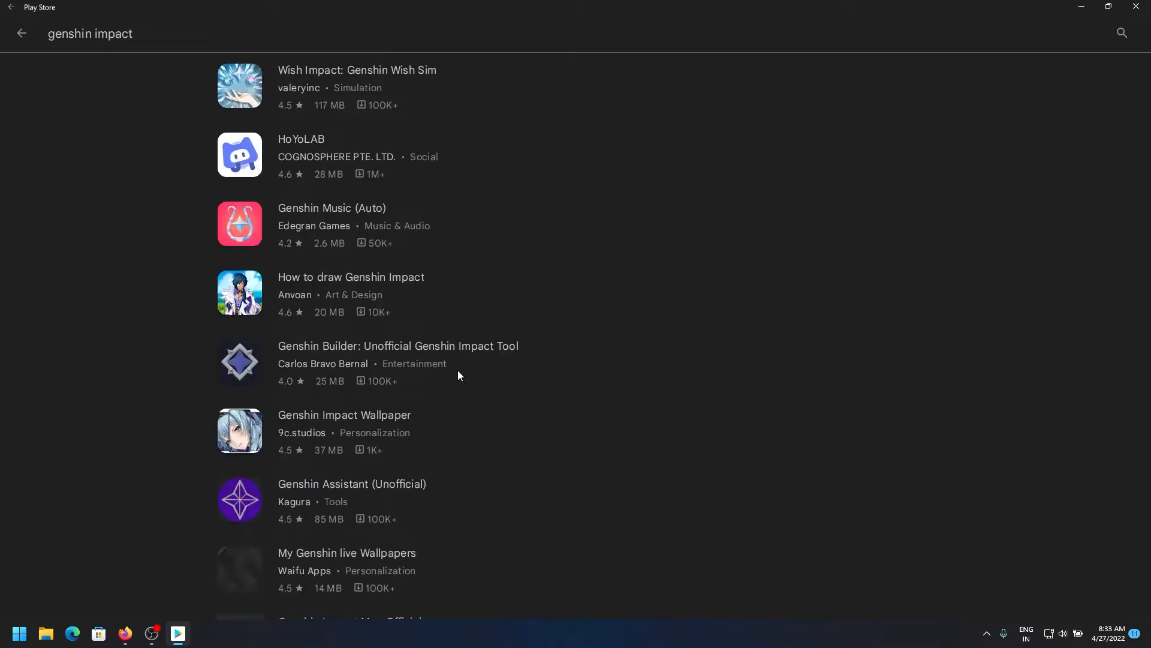
click(458, 371)
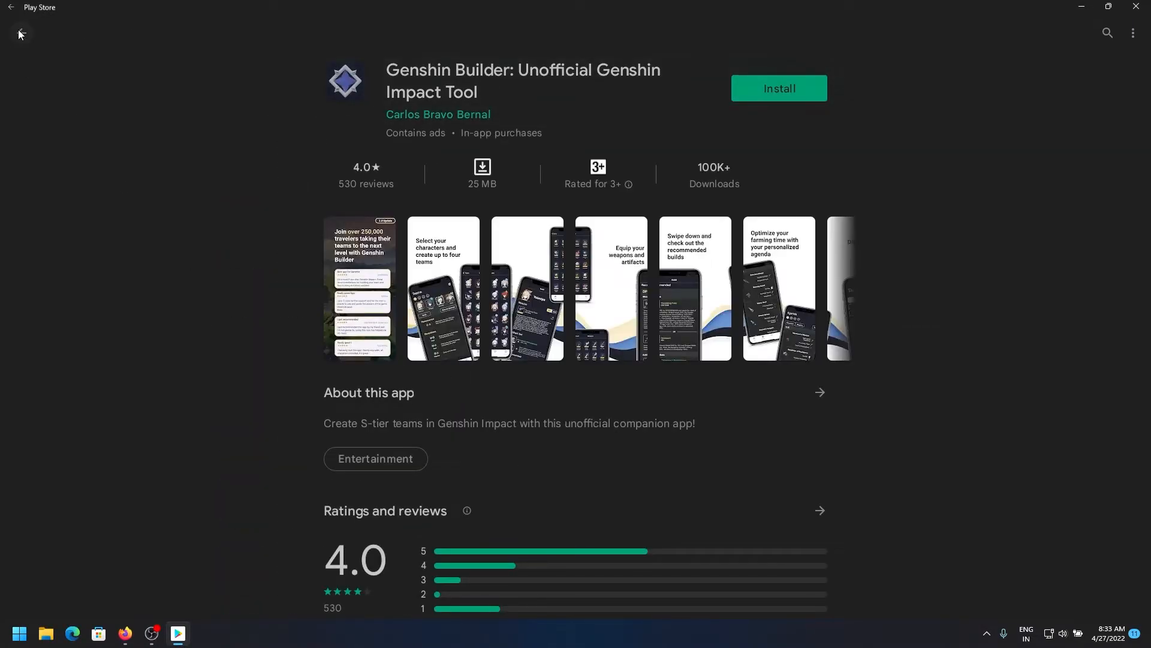
scroll(441, 406, down, 3)
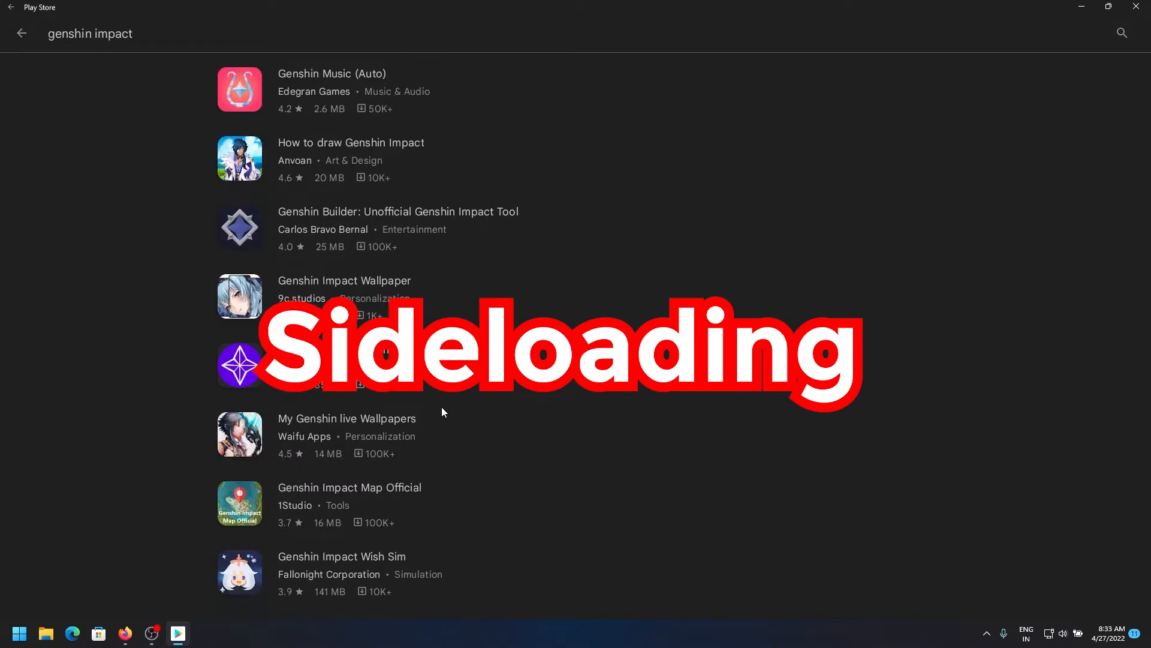
scroll(398, 454, down, 5)
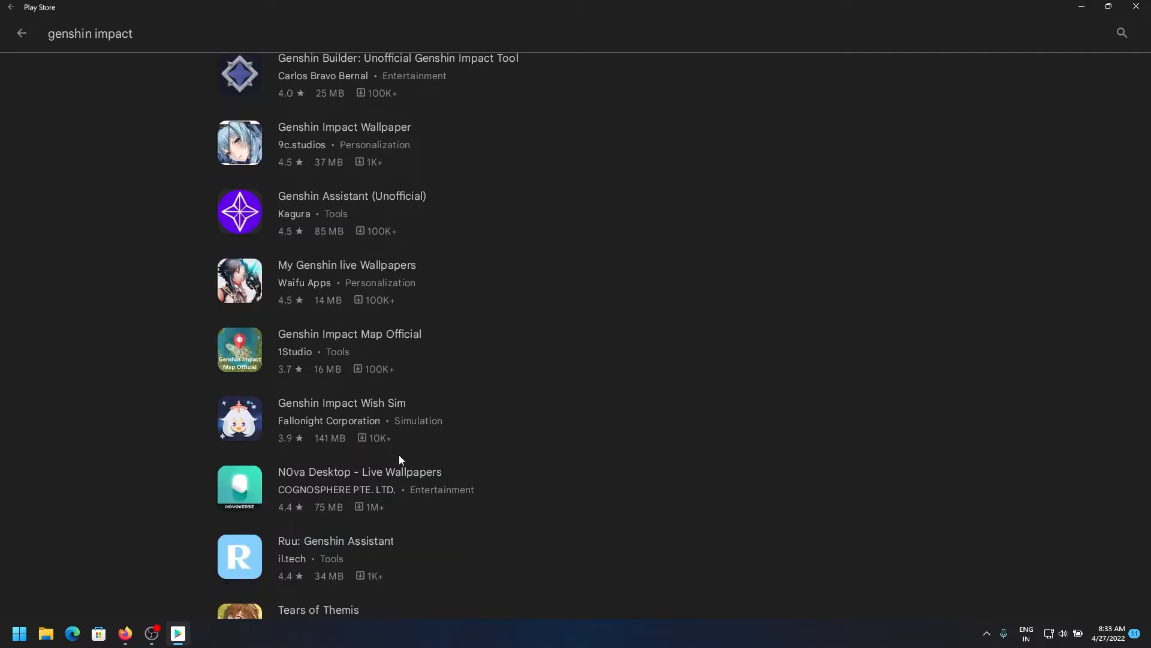
scroll(398, 454, down, 12)
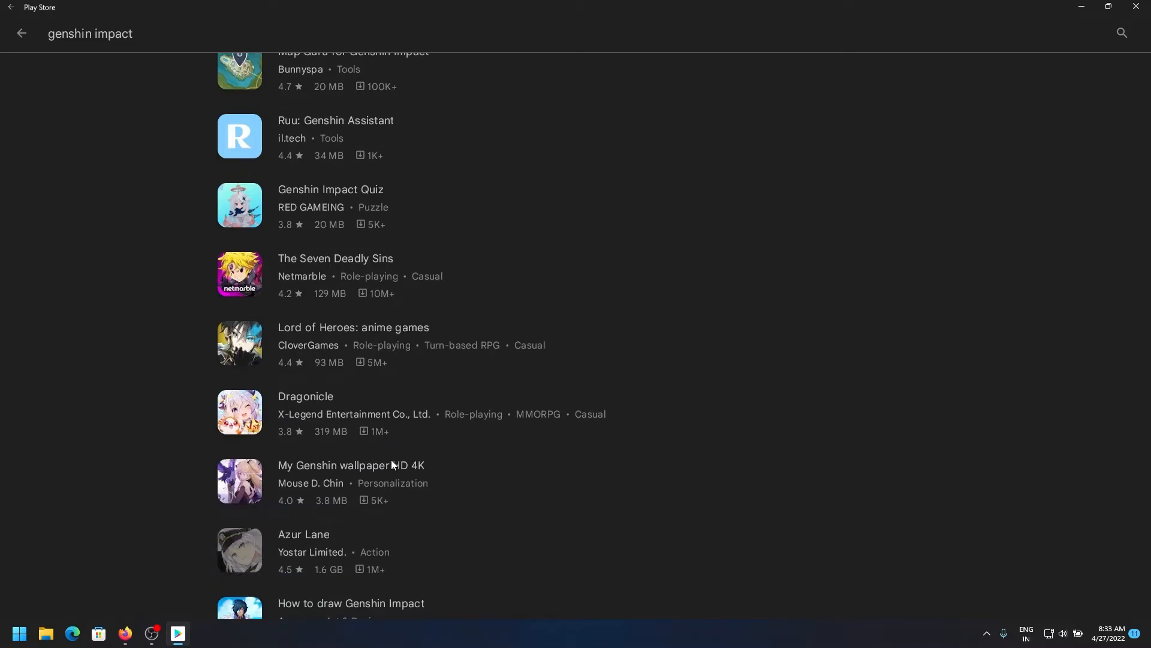
scroll(392, 460, down, 8)
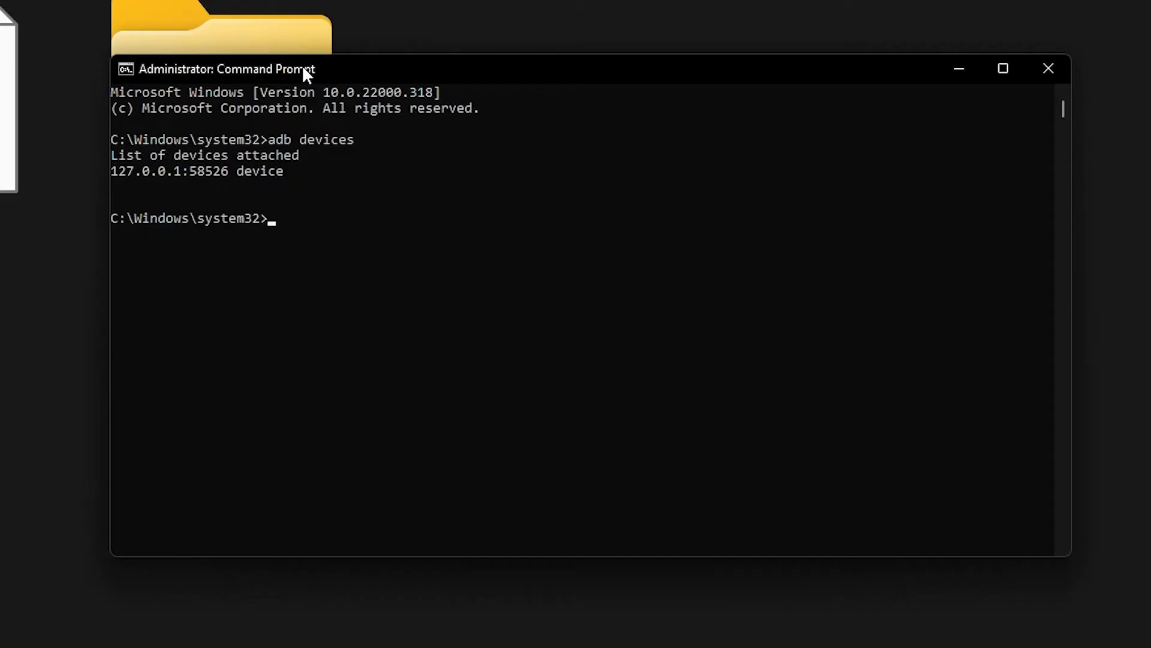
Connect adb to 127.0.0.1:58526 and run adb install with the copied youtube.apk path
text(adb connect)
drag(114, 167, 178, 178)
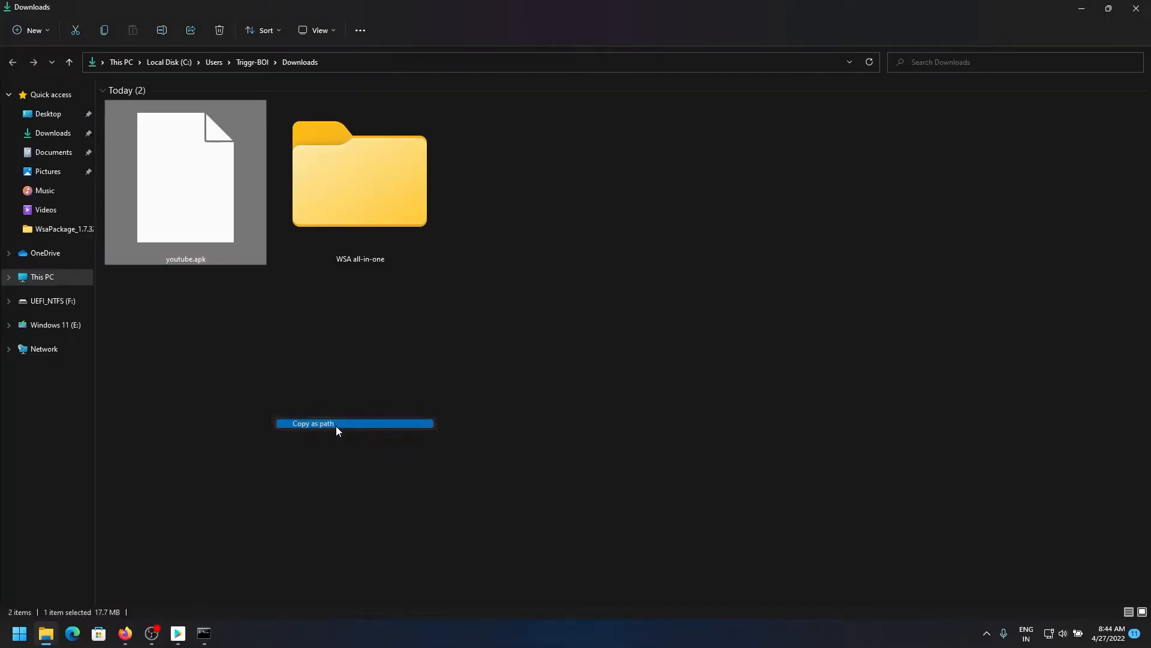
click(336, 424)
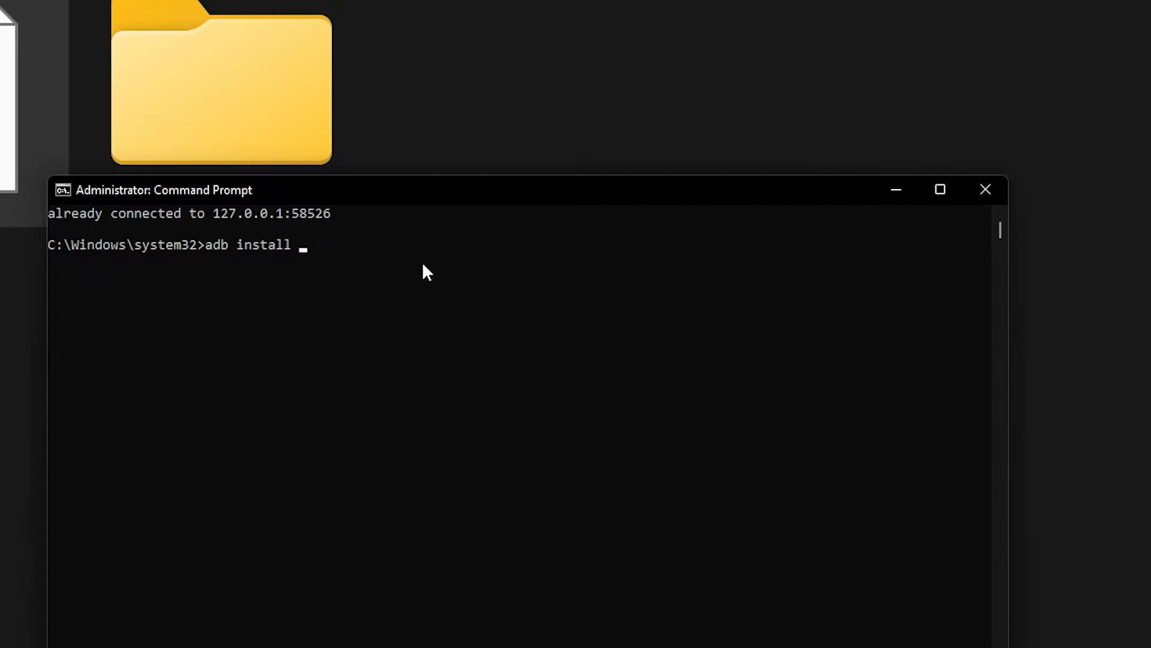
key(ctrl+v)
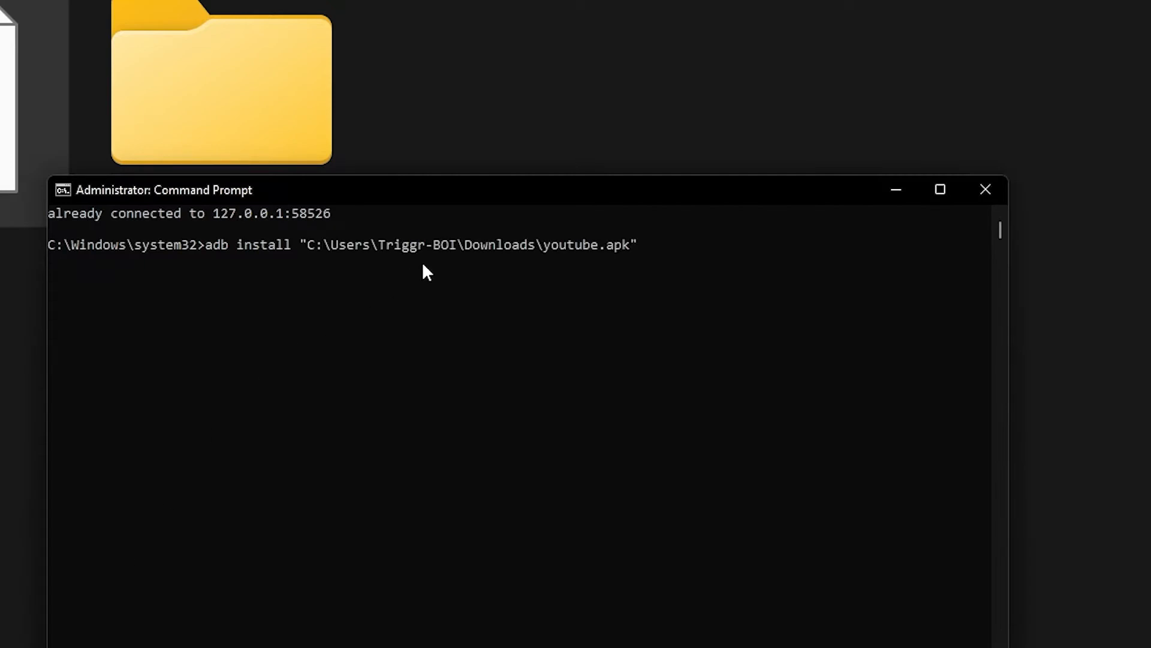
key(Return)
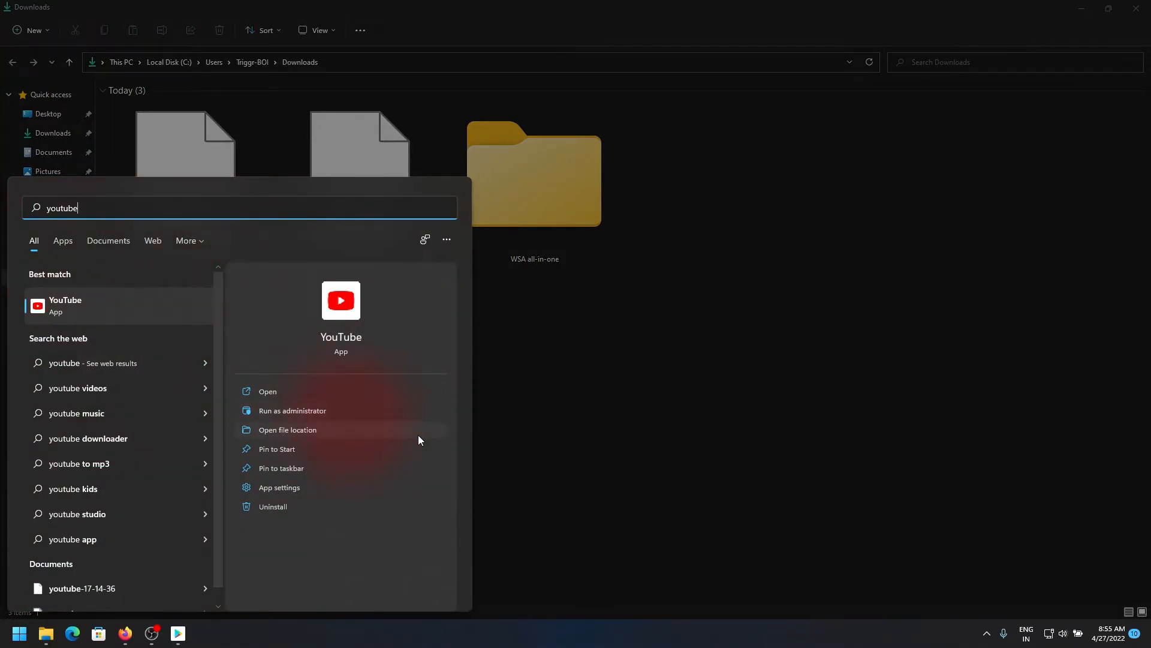
Open the installed YouTube app from its search result
click(357, 396)
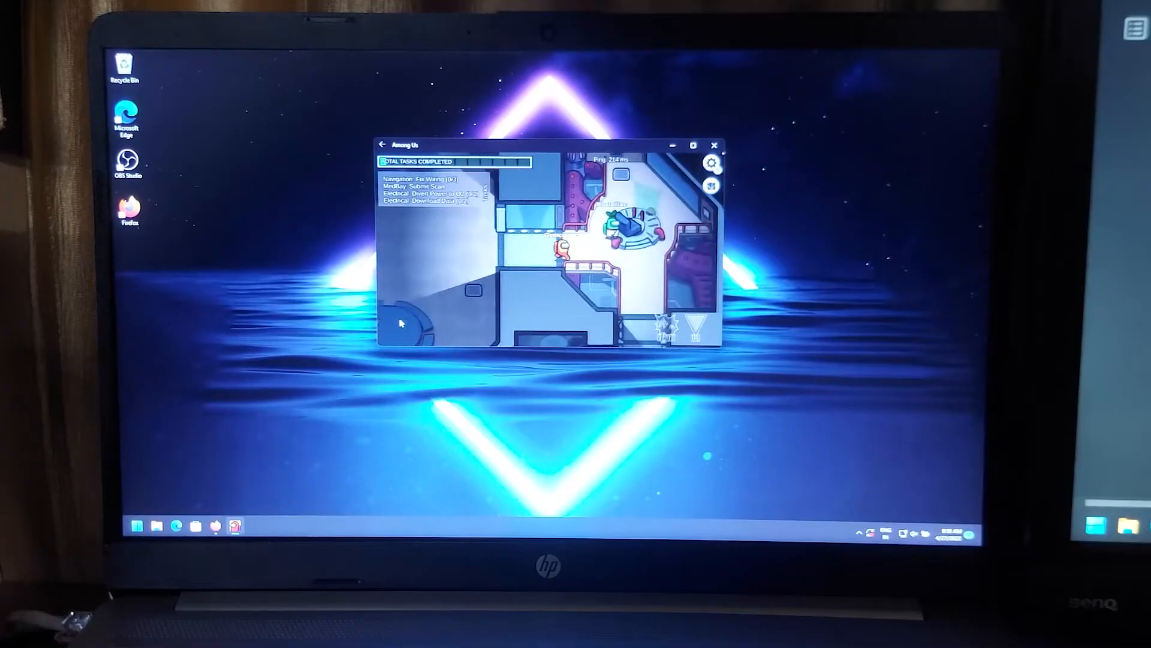
Walk the Among Us crewmate right with D, then drift the Asphalt 9 car with Down Arrow
key(d)
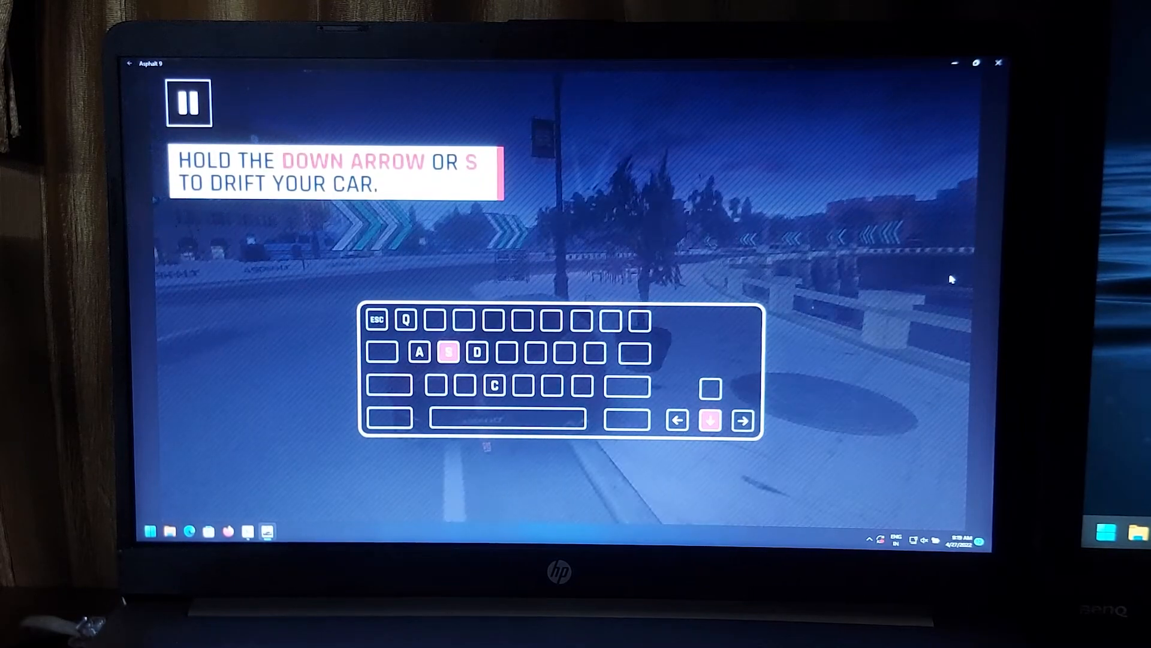
key(Down)
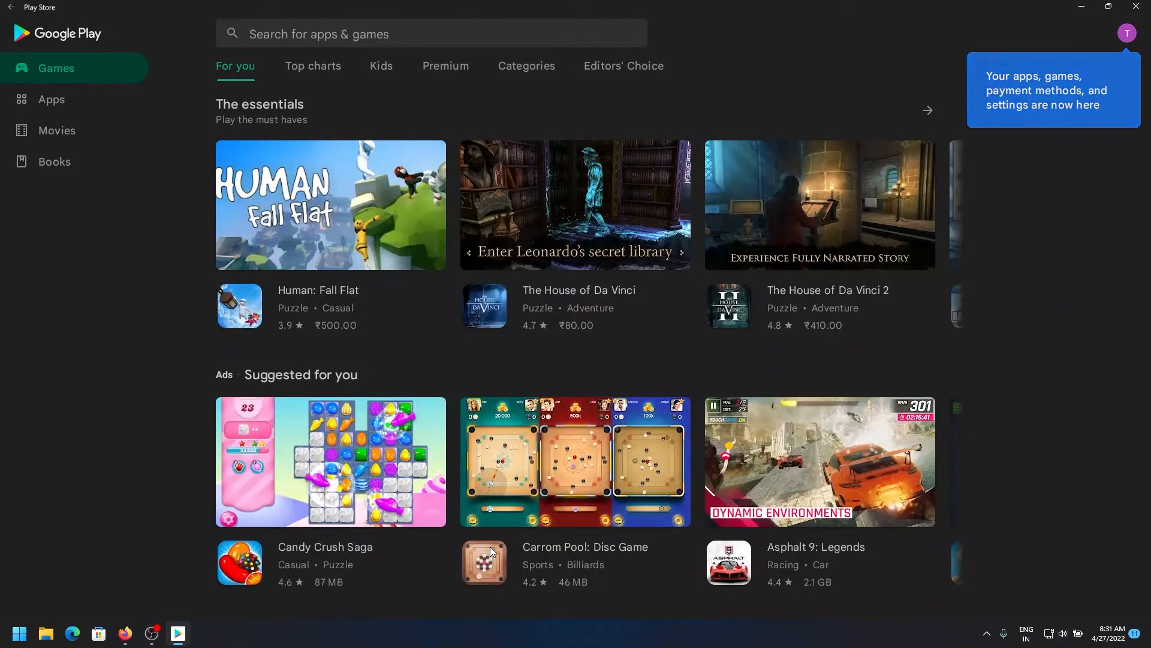
Close the Command Prompt window
scroll(491, 546, down, 2)
scroll(491, 545, up, 2)
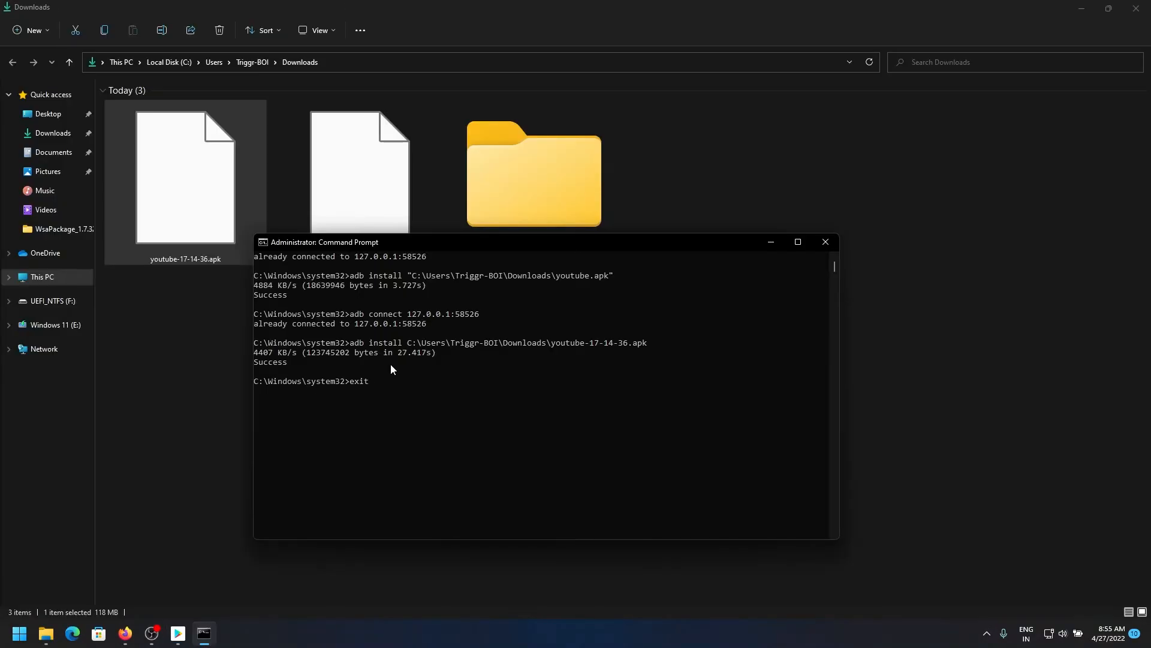
key(Return)
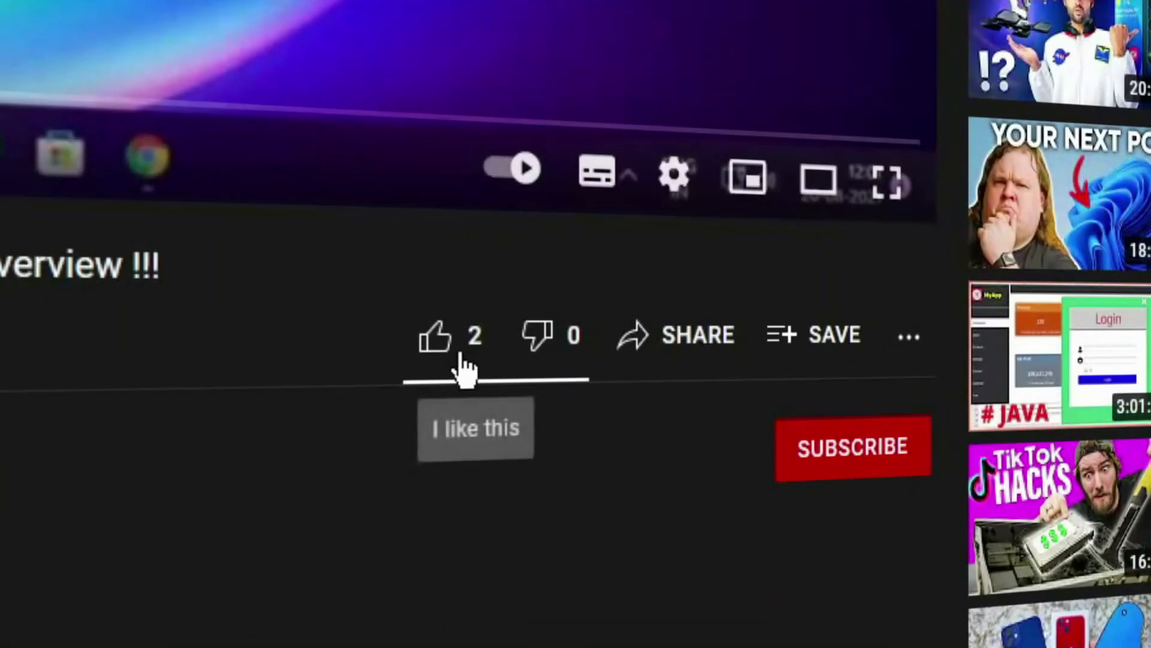
Like the video, subscribe with All notifications, and type the comment 'Luv Ur Vids'
click(462, 358)
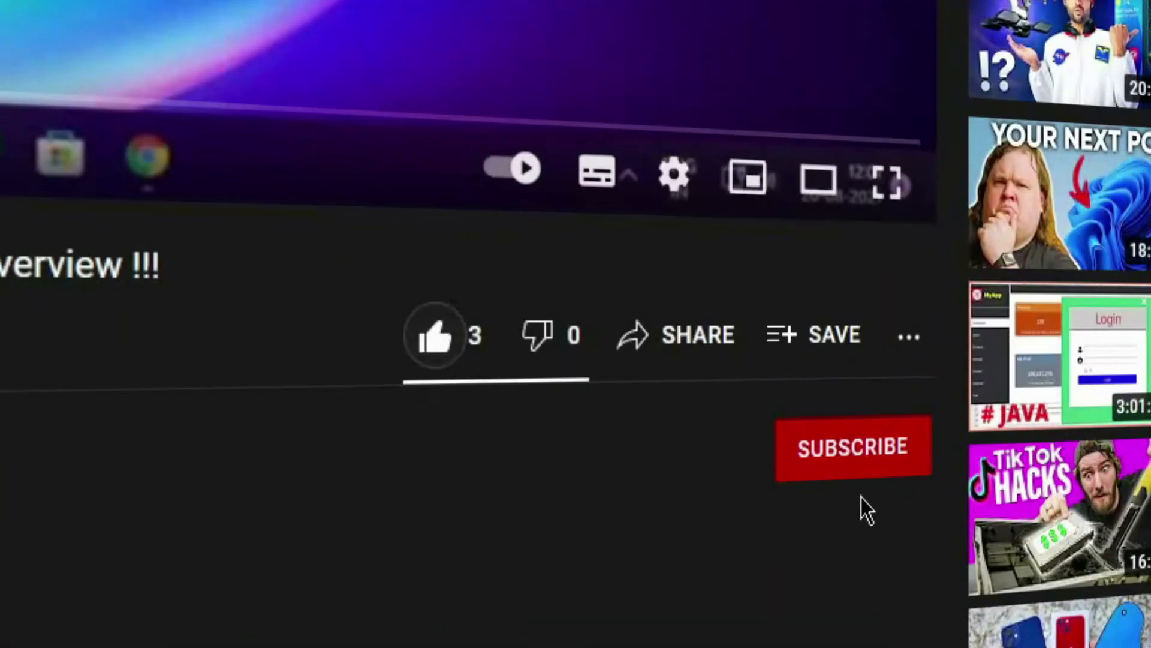
click(857, 459)
click(906, 453)
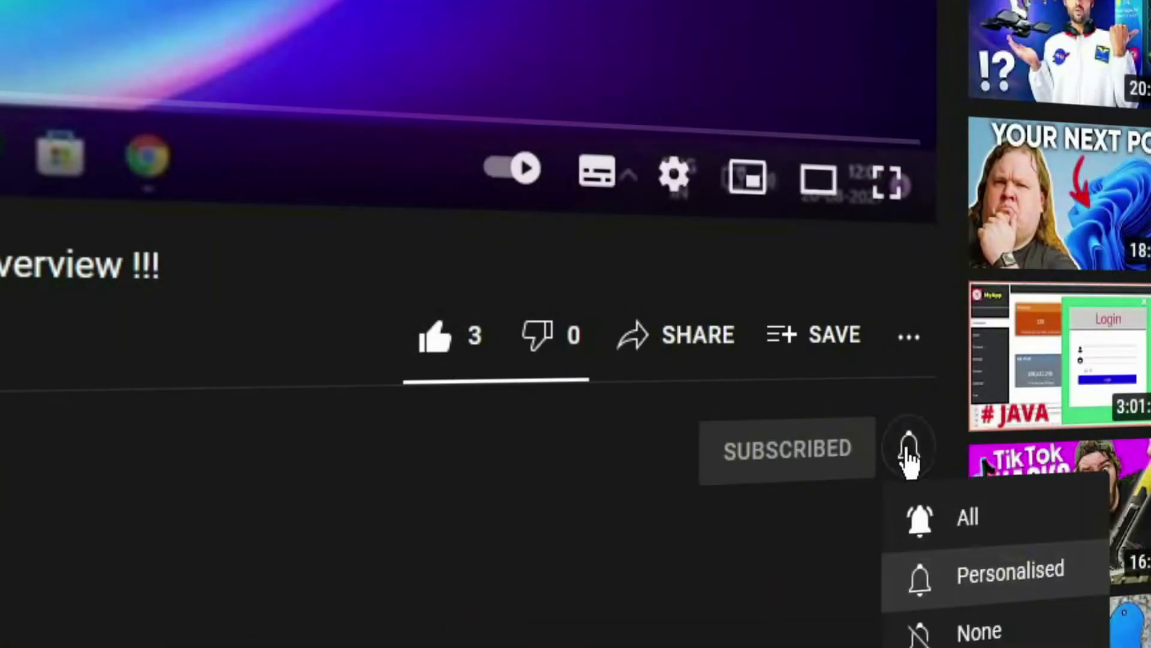
click(916, 521)
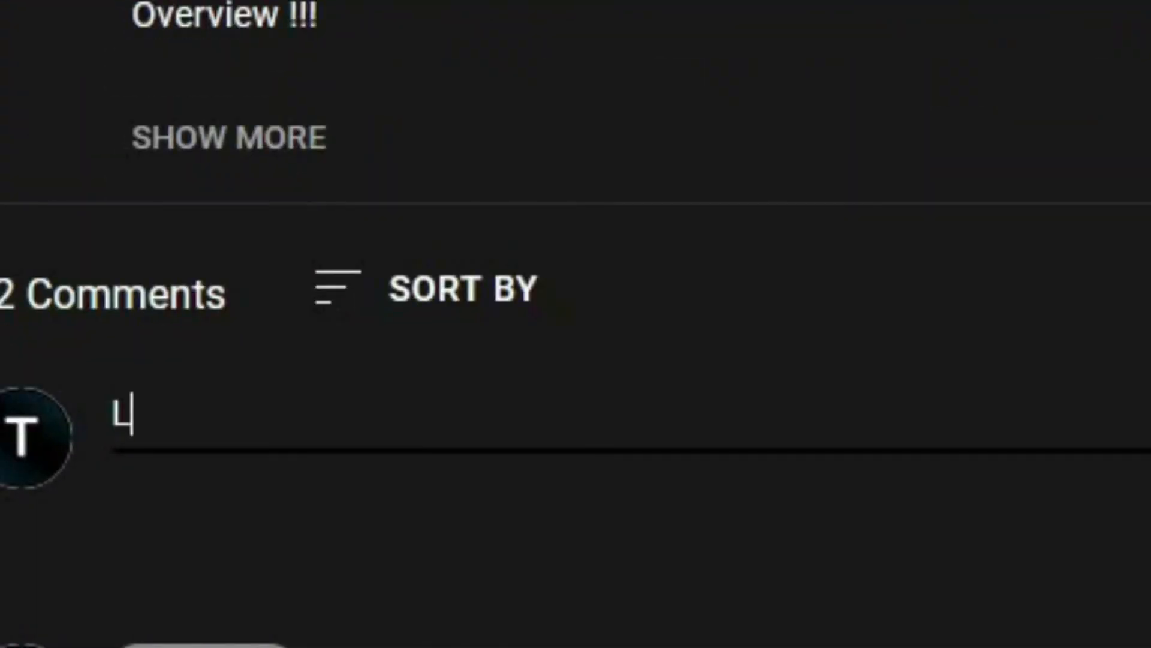
text(uv Ur Vids)
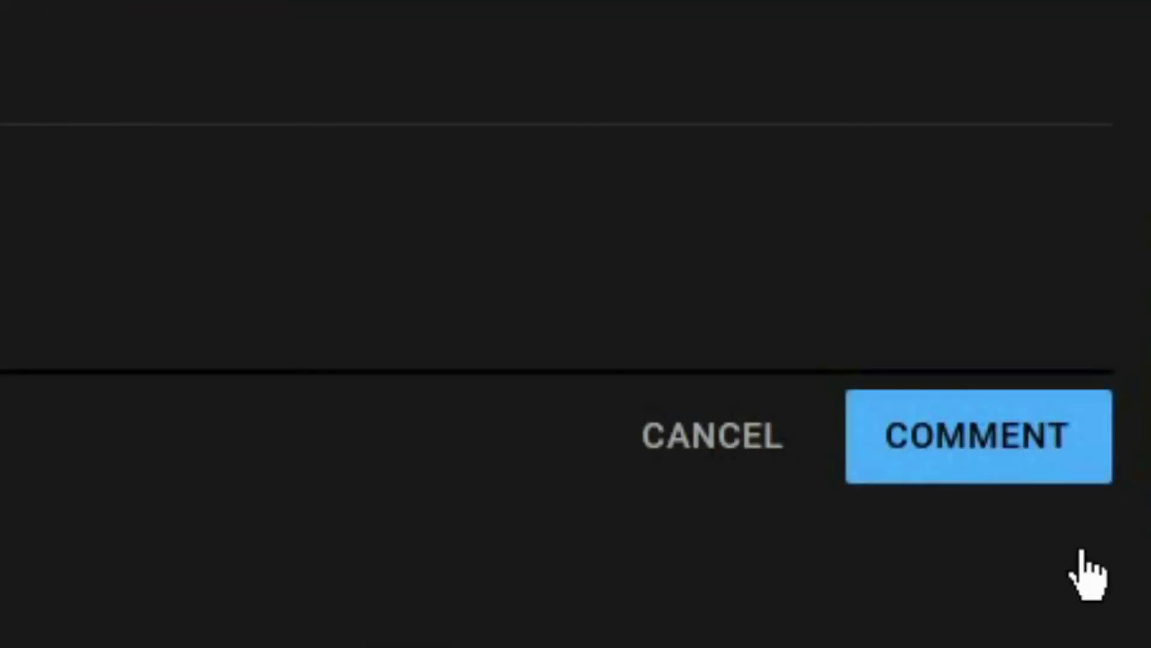